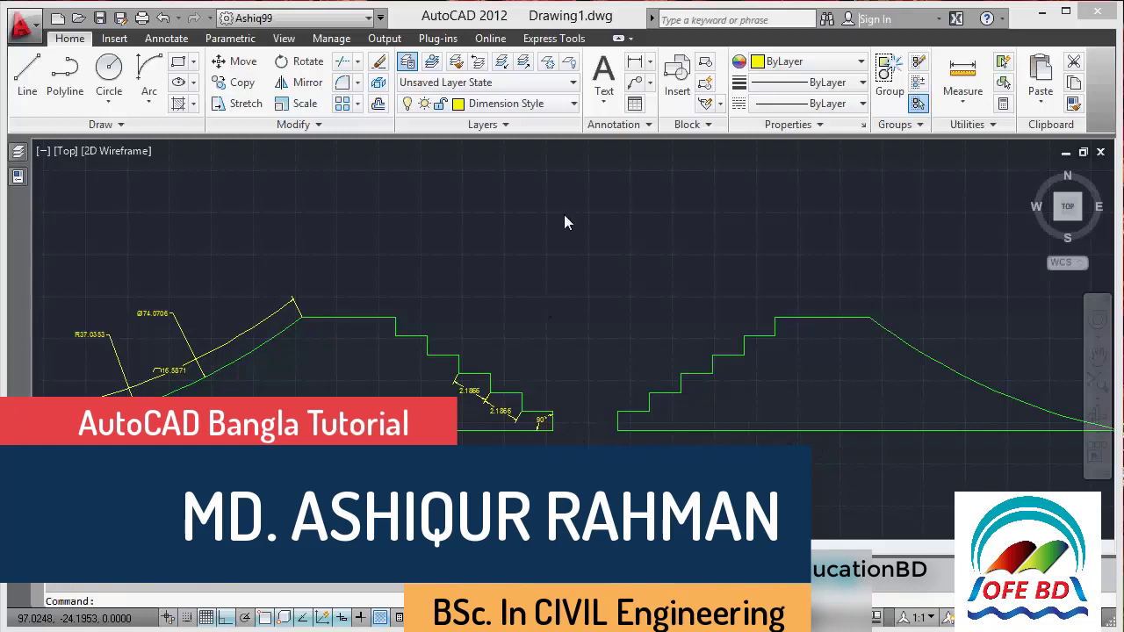
Switch to the Annotate tab and show the Continue/Baseline dimension options.
left_click(650, 66)
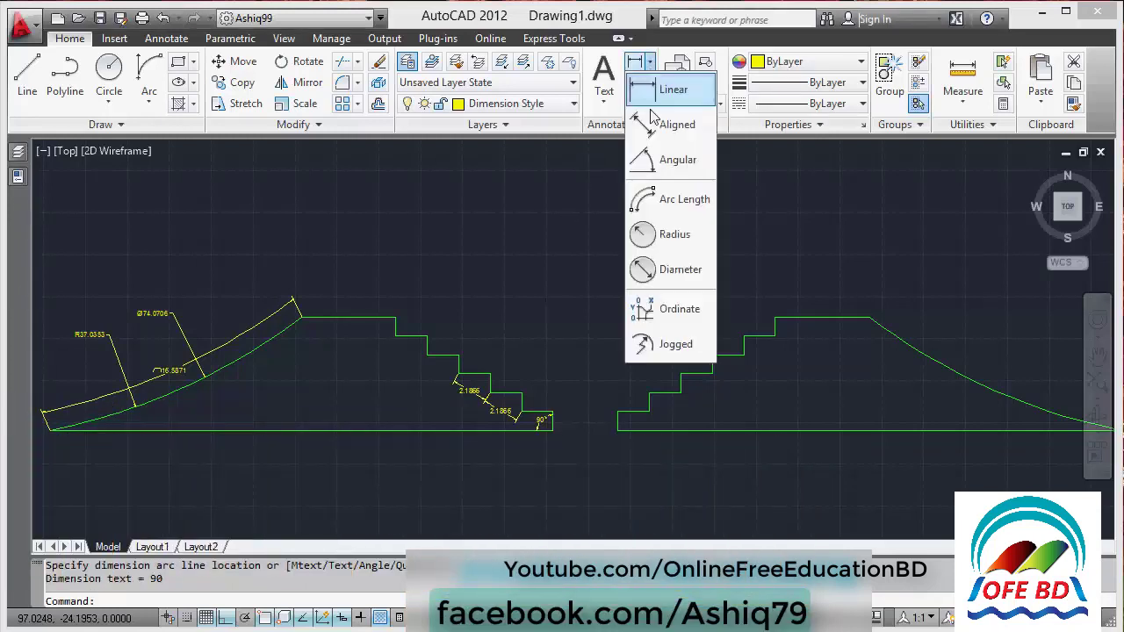
left_click(651, 67)
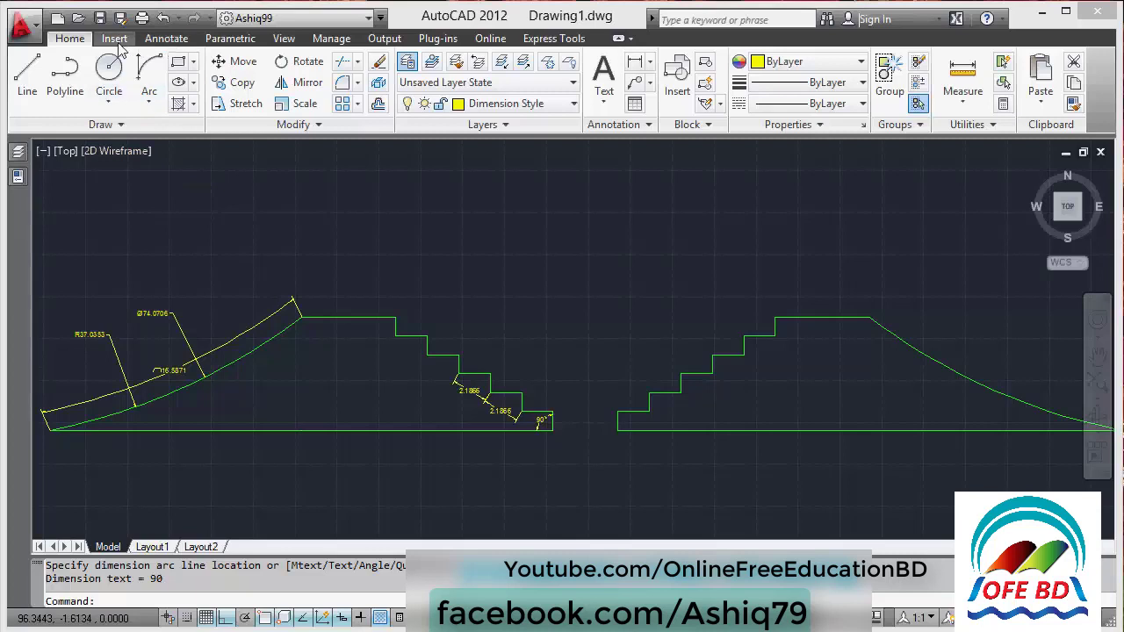
left_click(167, 39)
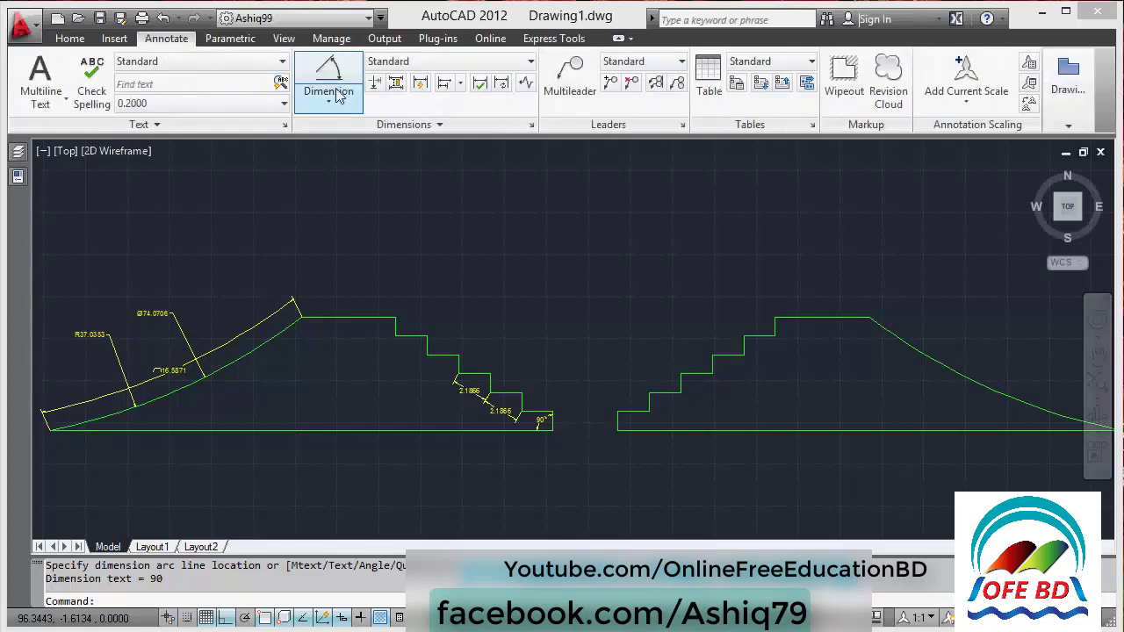
left_click(459, 84)
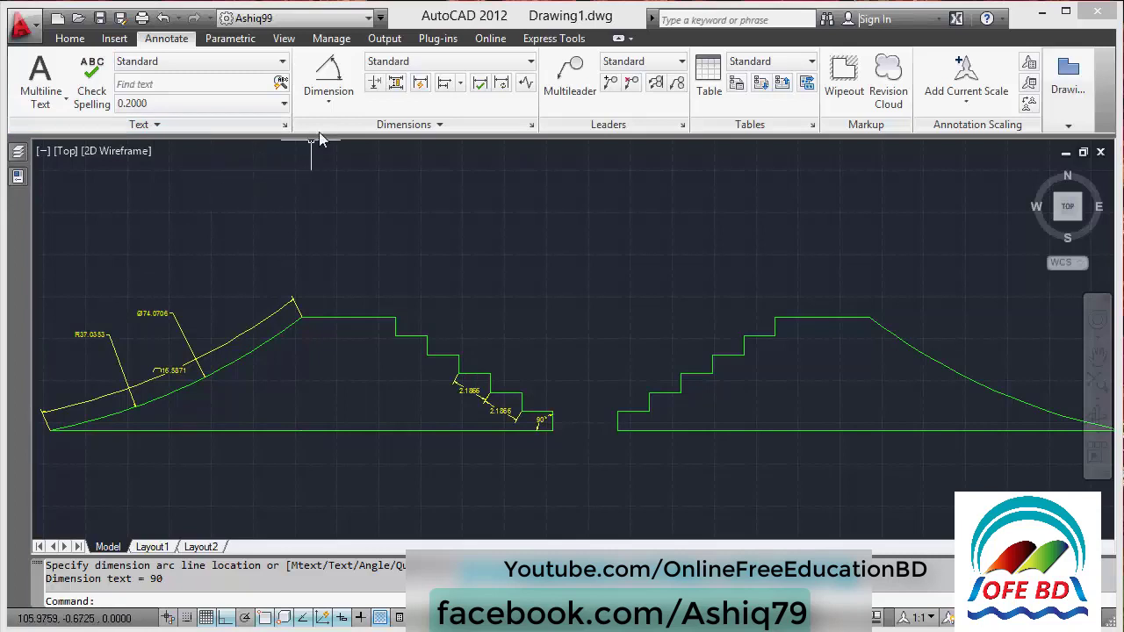
left_click(460, 84)
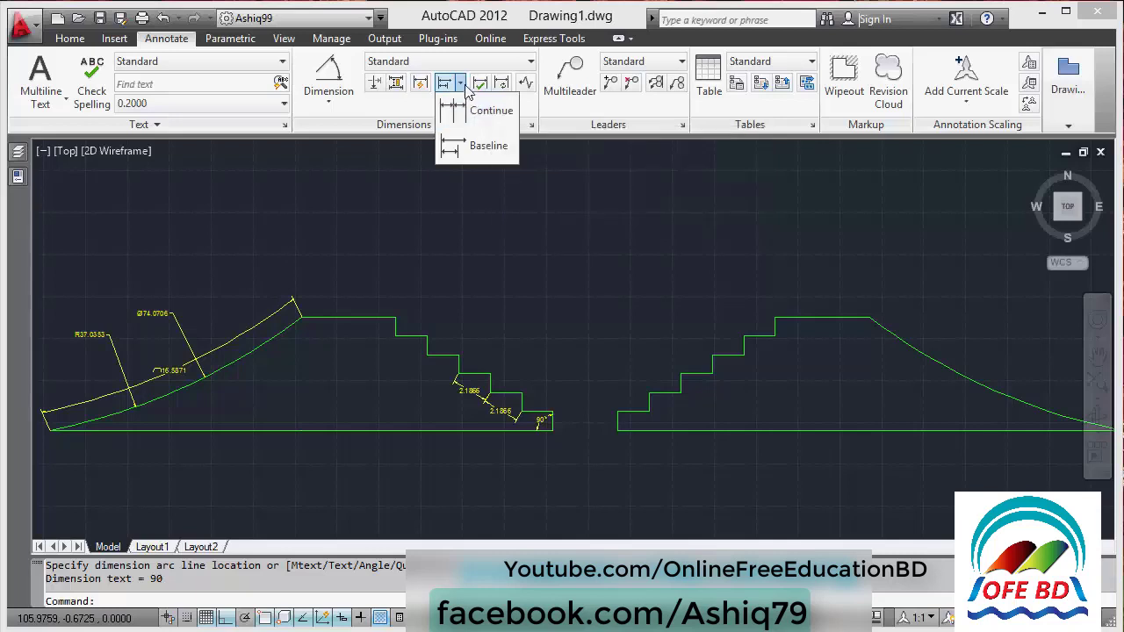
Add a 15.0000 linear dimension from the curve's top to its lower end, placed above.
left_click(347, 98)
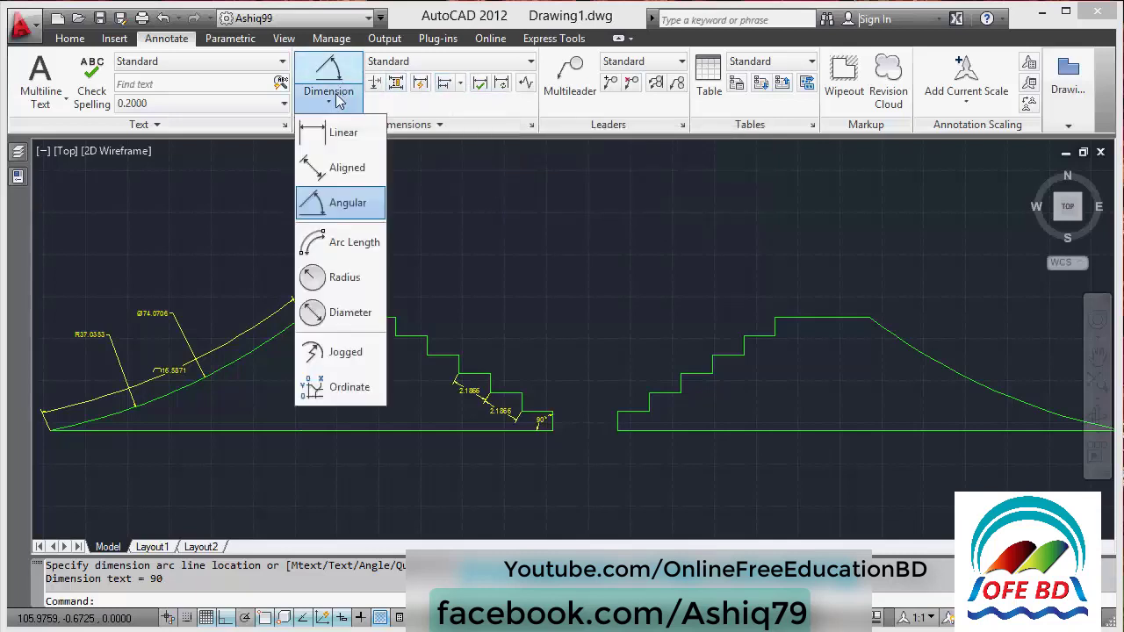
left_click(348, 135)
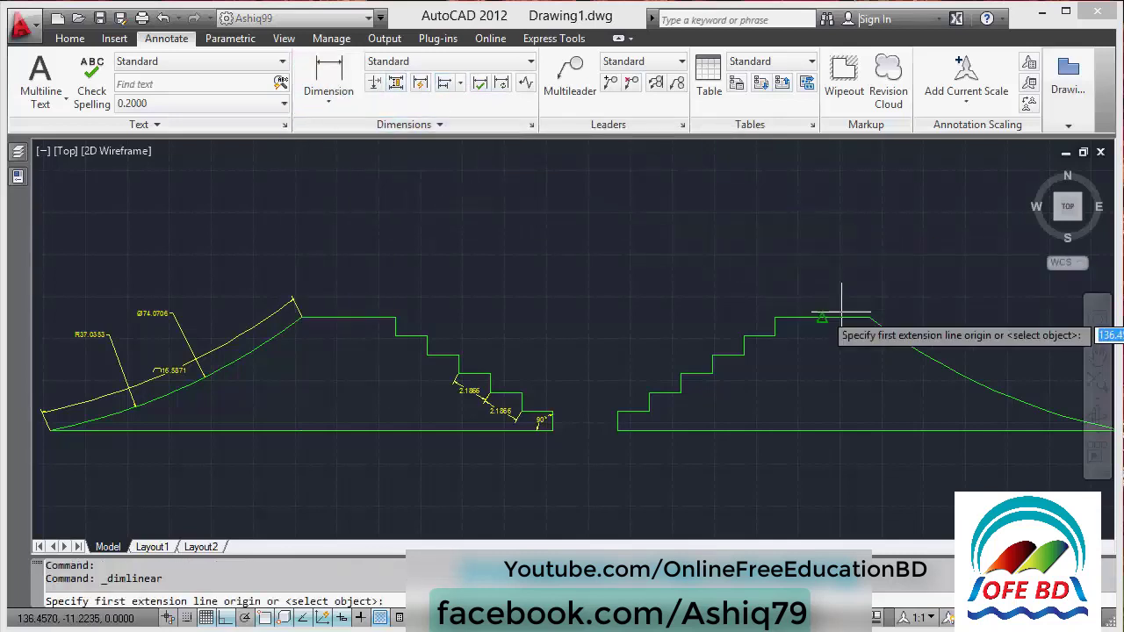
scroll(763, 316, "down", 3)
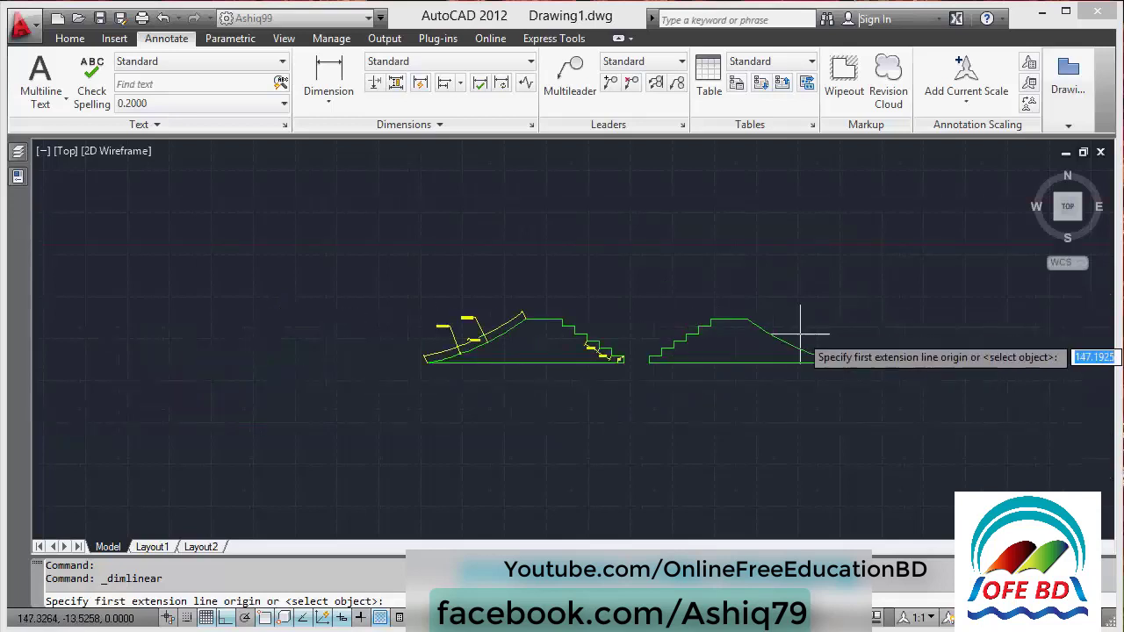
scroll(834, 346, "up", 4)
scroll(803, 253, "up", 2)
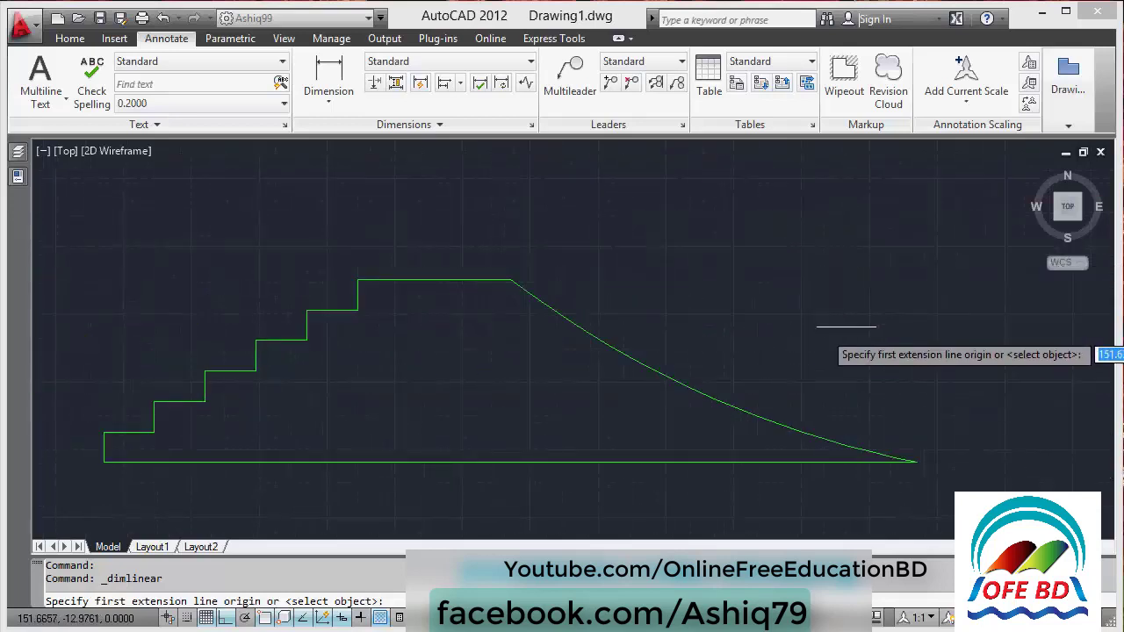
left_click(917, 461)
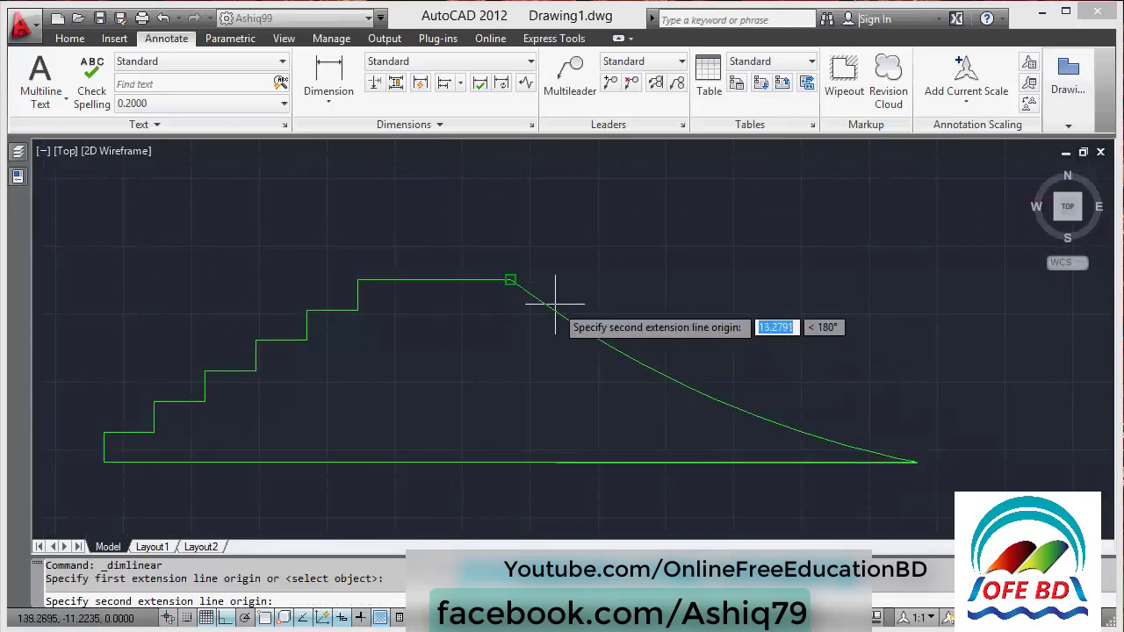
left_click(510, 280)
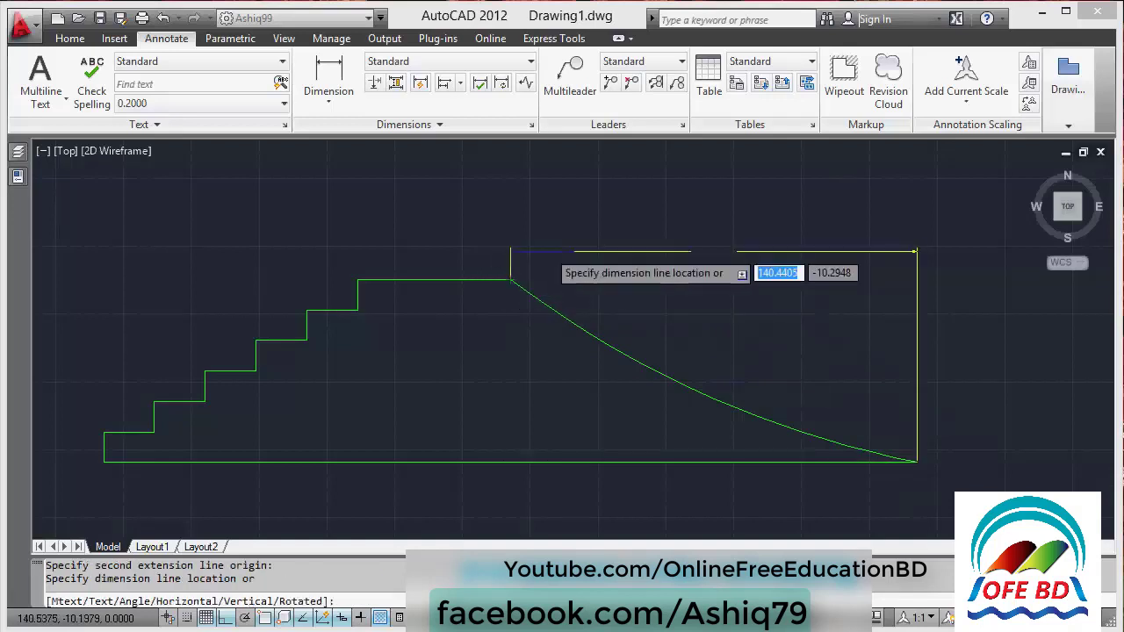
left_click(555, 239)
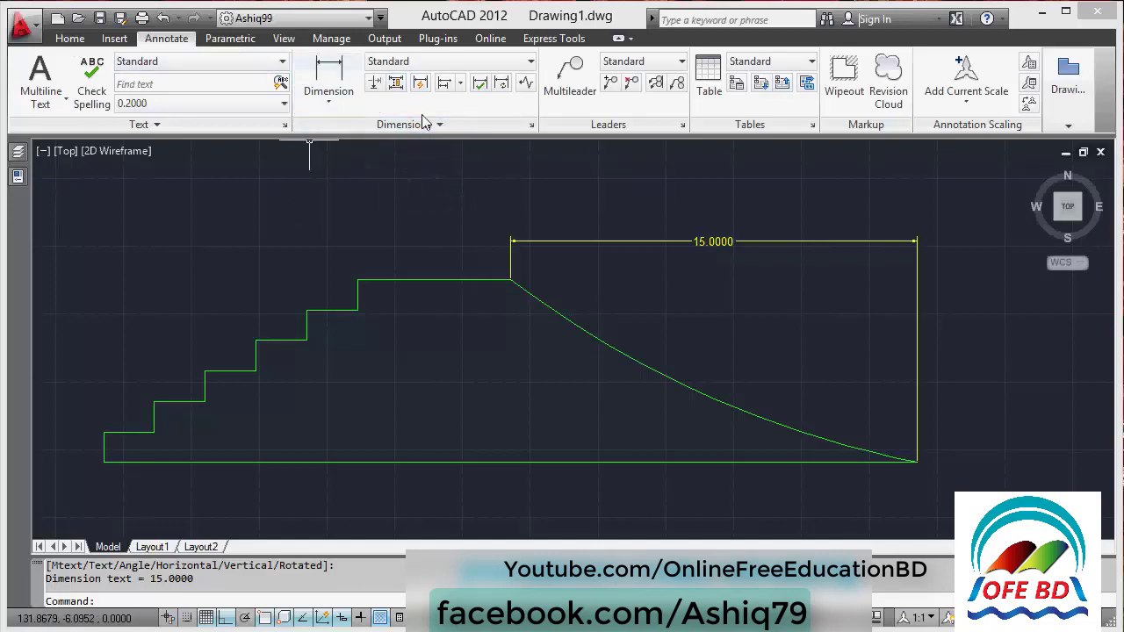
Continue from the 15.0000 dimension with a 5.6250 landing and five 1.8750 step dimensions.
left_click(460, 85)
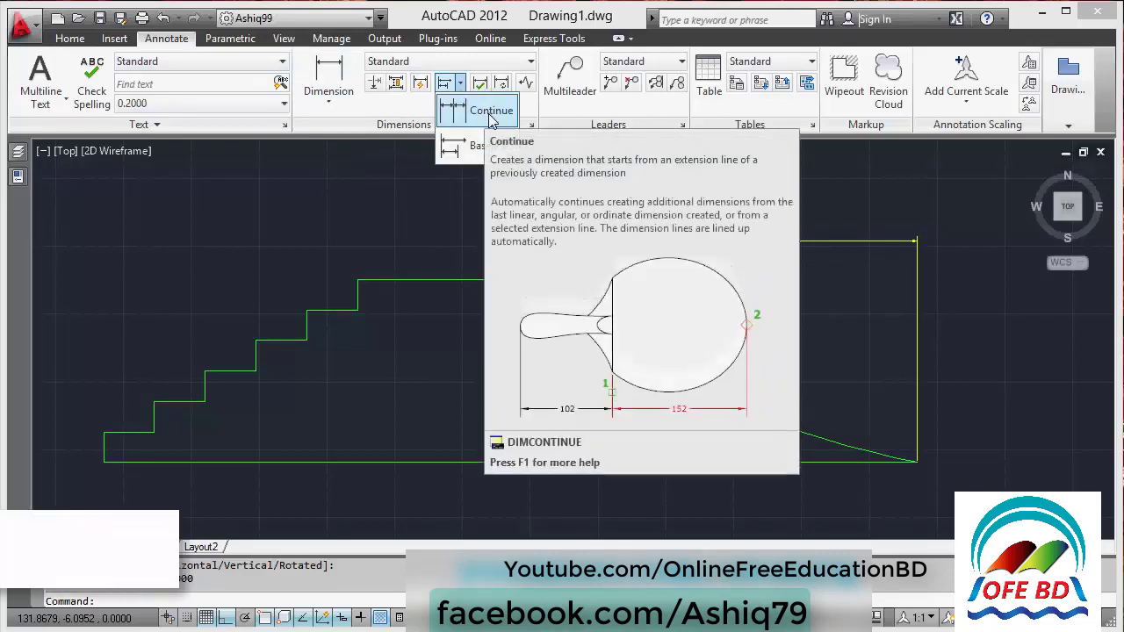
left_click(490, 116)
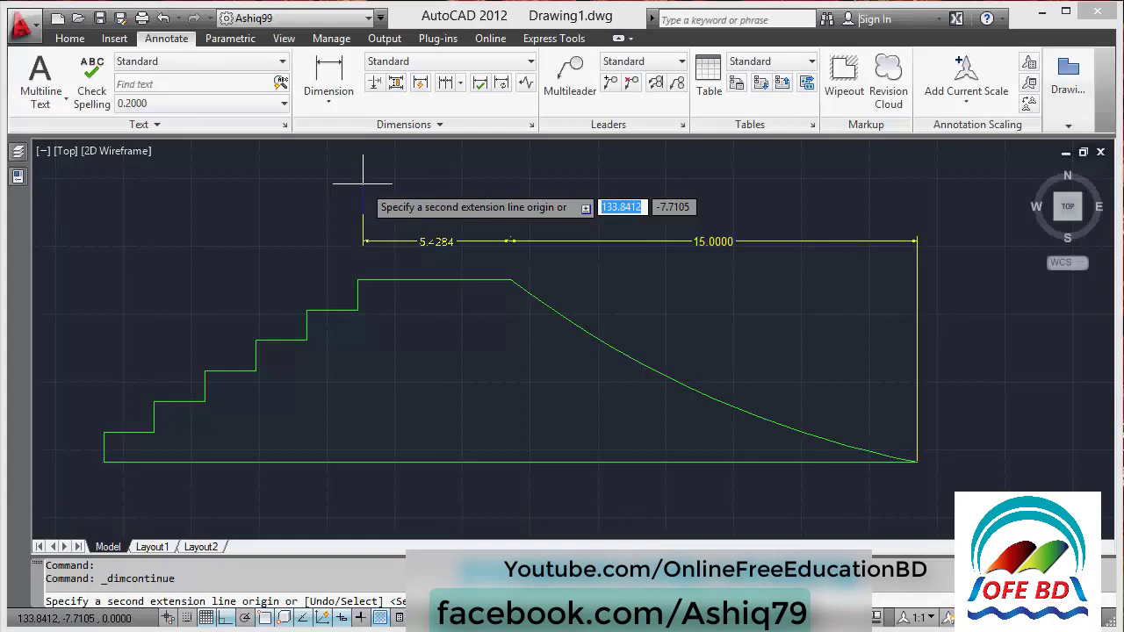
left_click(357, 279)
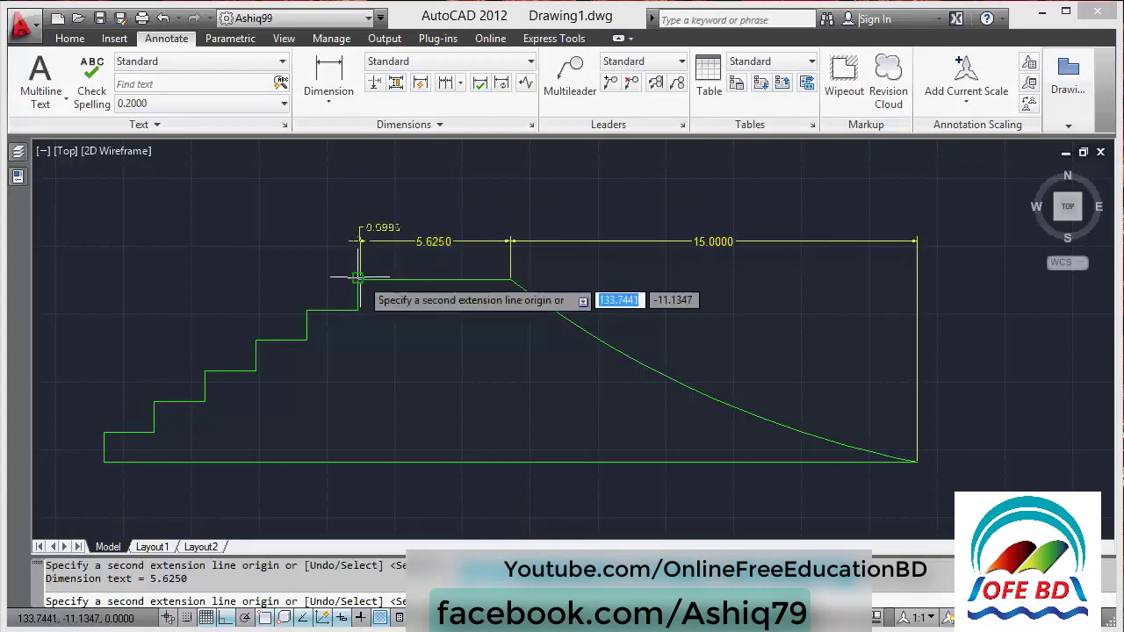
left_click(307, 309)
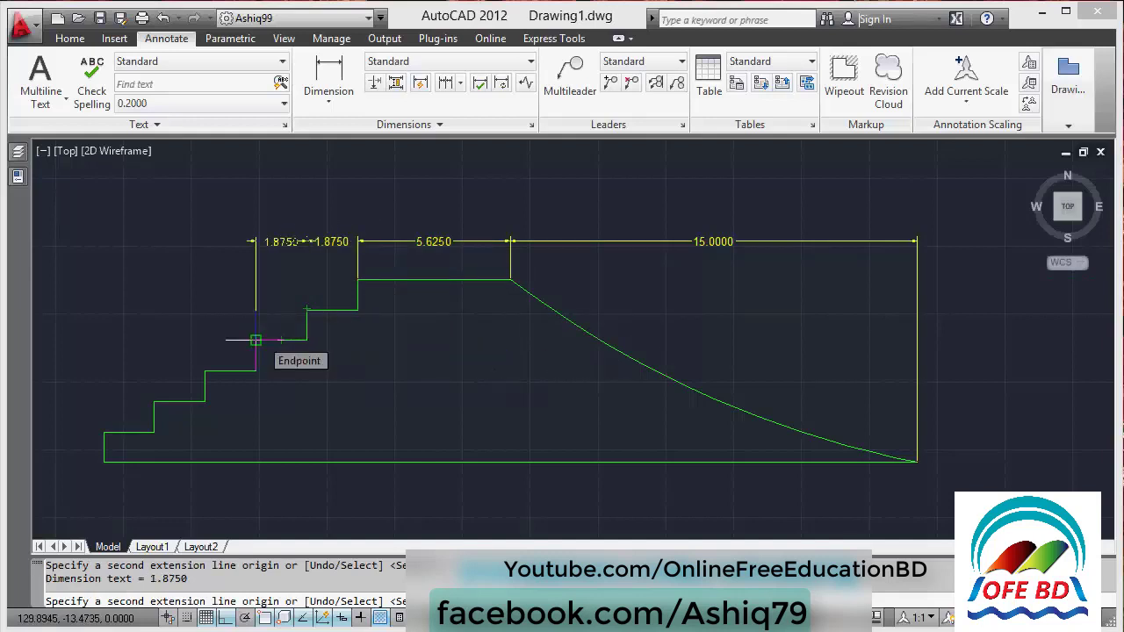
left_click(256, 339)
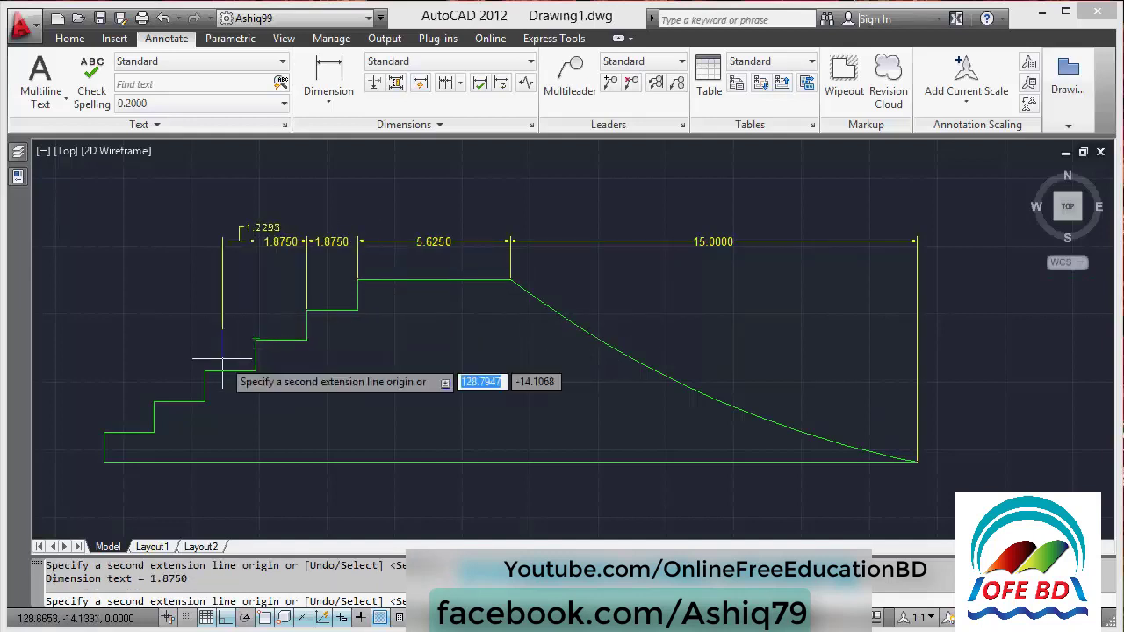
left_click(204, 370)
left_click(153, 401)
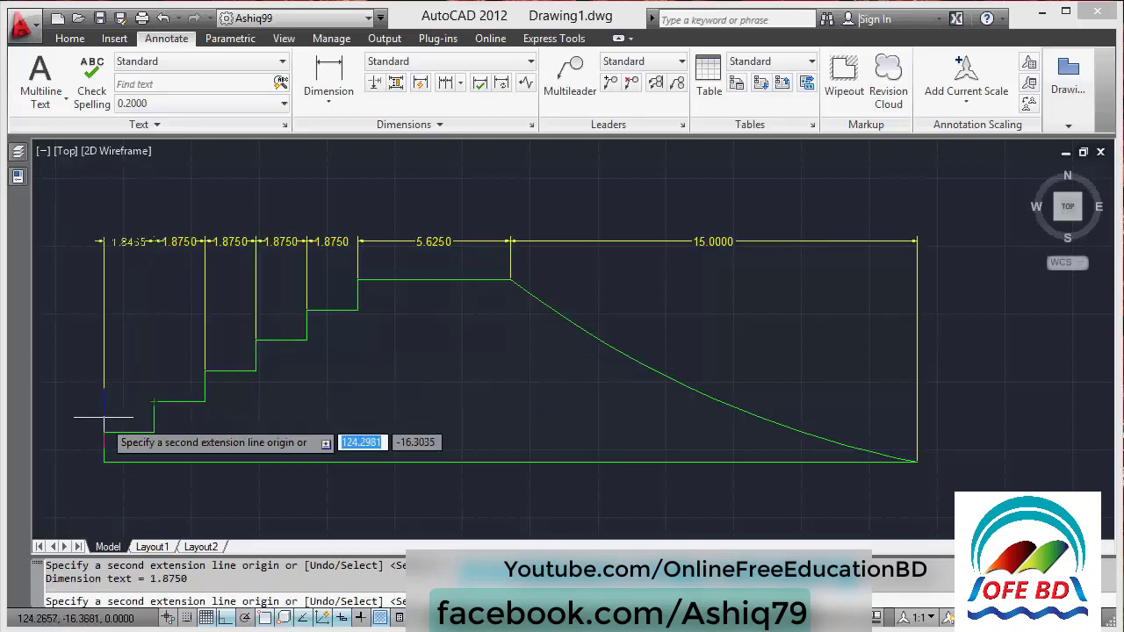
left_click(104, 432)
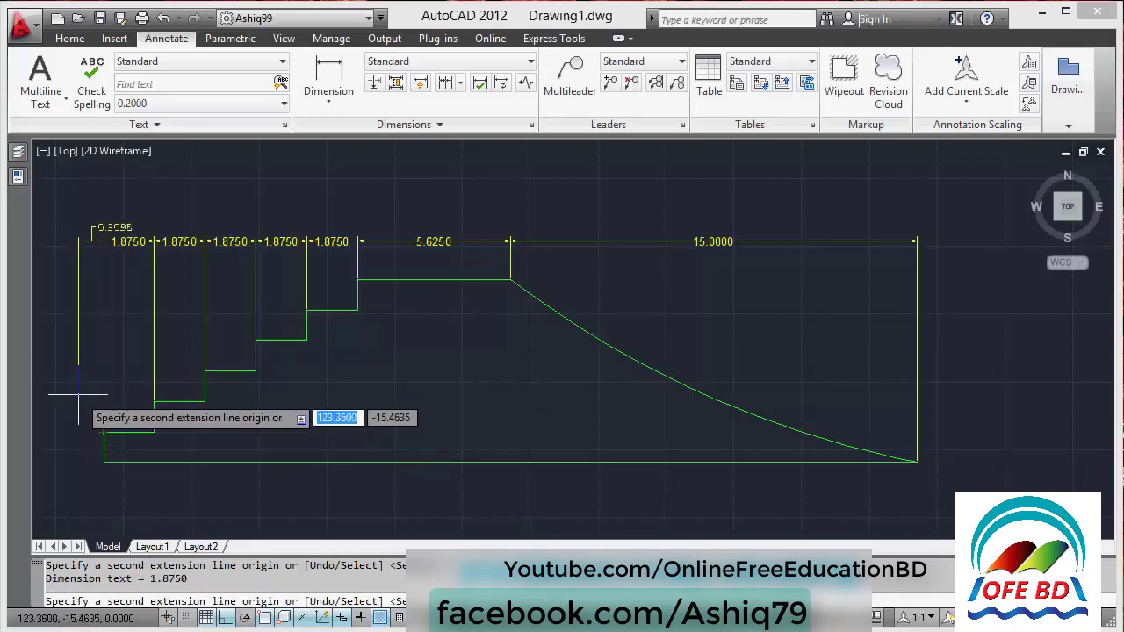
key("Escape")
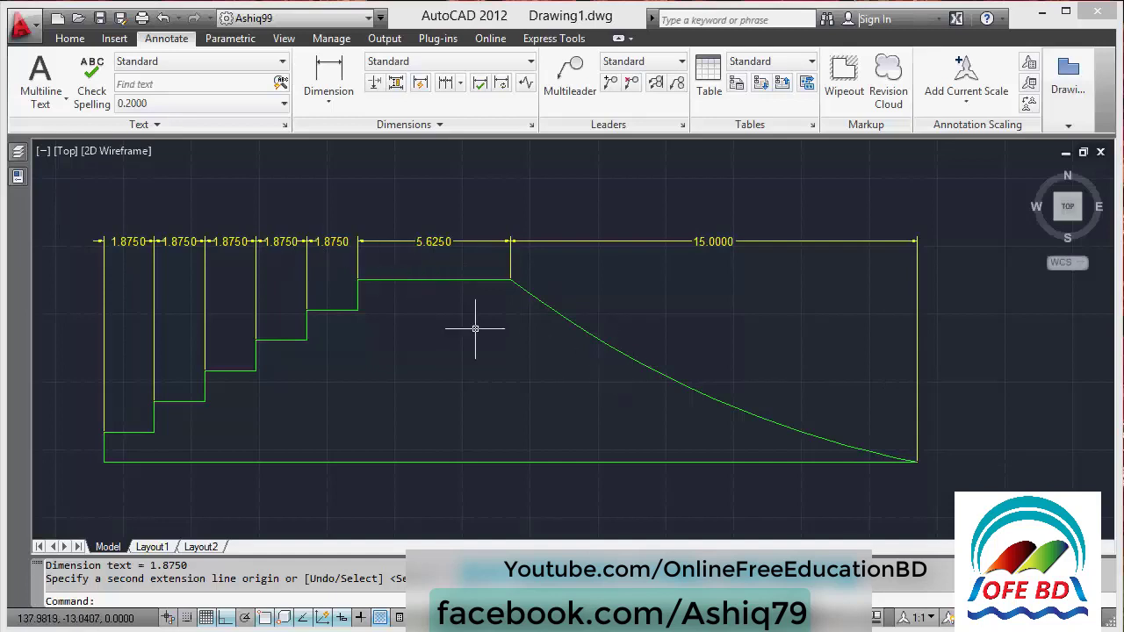
Dimension the left profile's top line as 5.6506, placed above it.
scroll(541, 354, "down", 4)
scroll(127, 332, "up", 2)
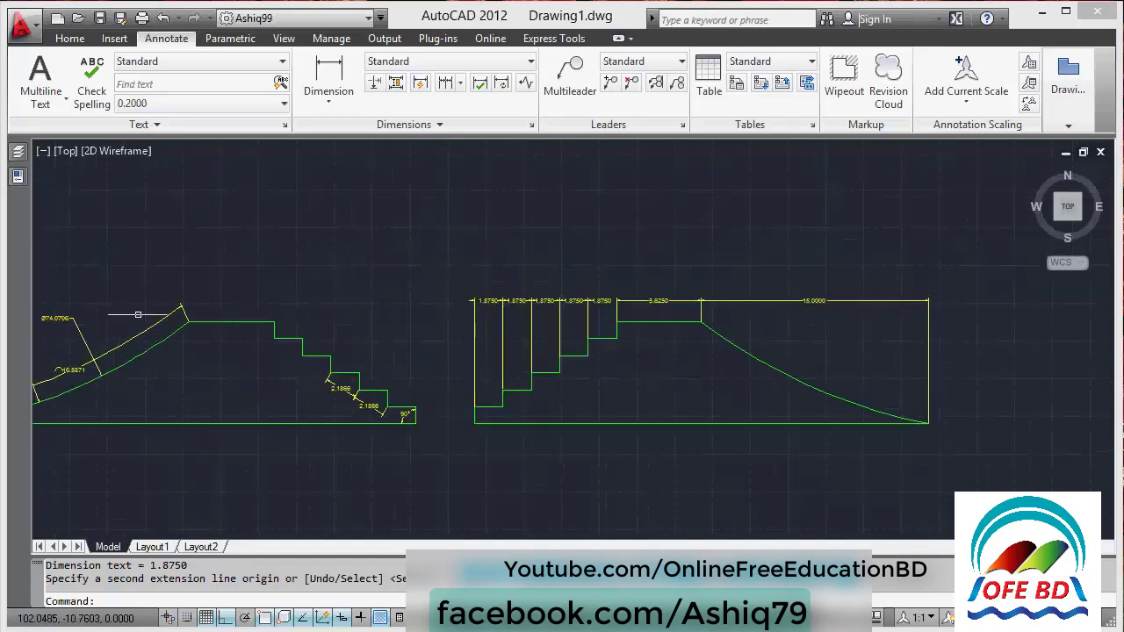
left_click(336, 73)
scroll(196, 294, "up", 2)
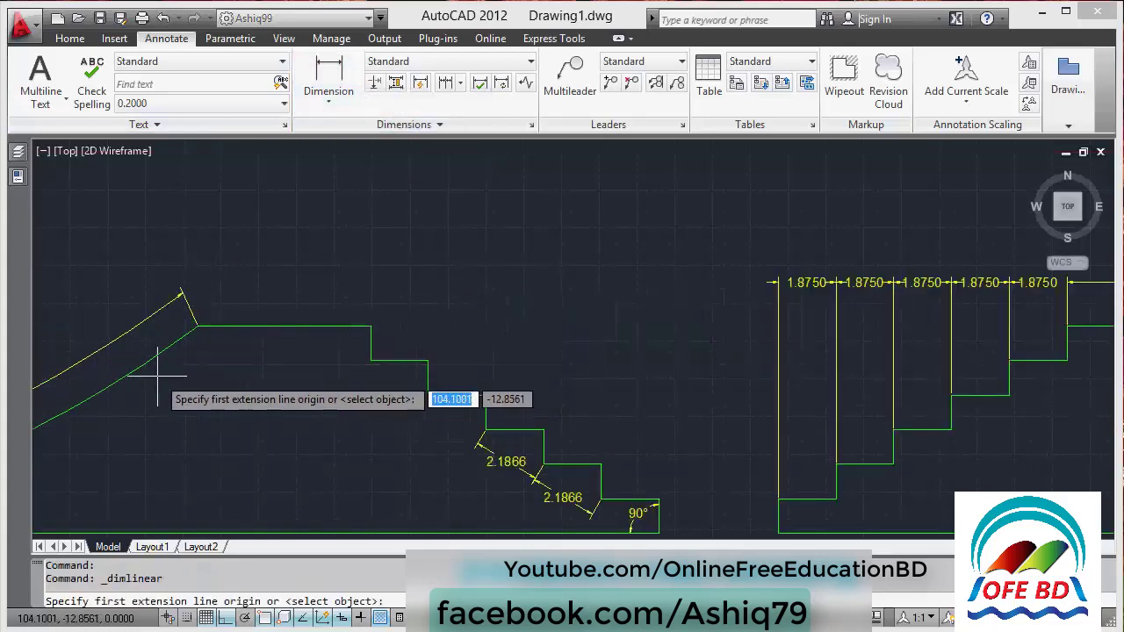
left_click(197, 325)
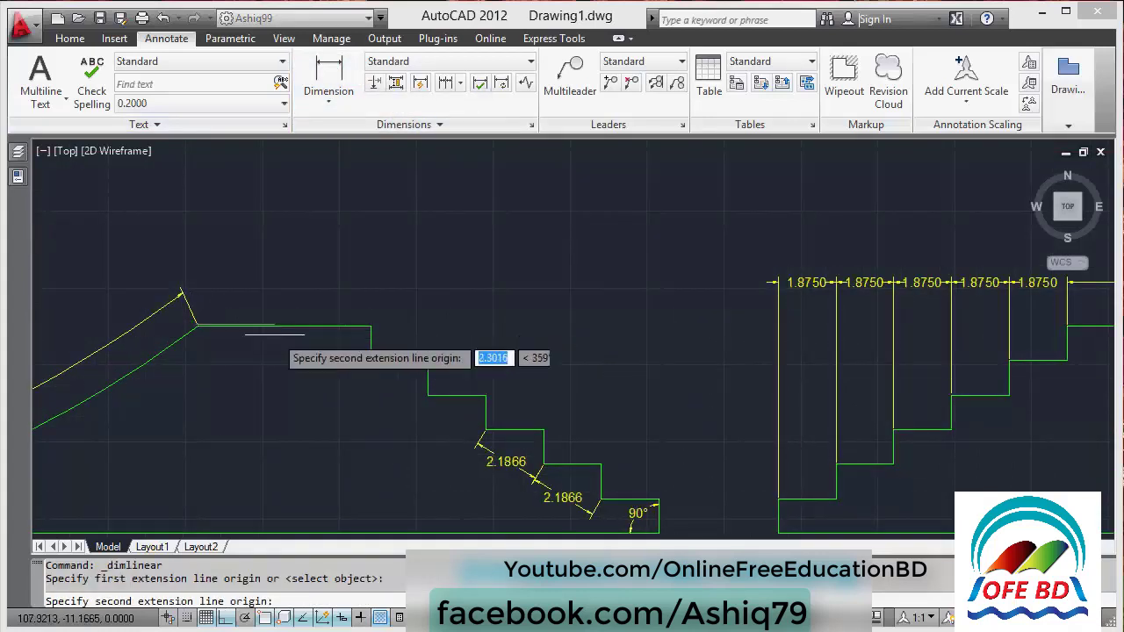
left_click(369, 325)
left_click(372, 298)
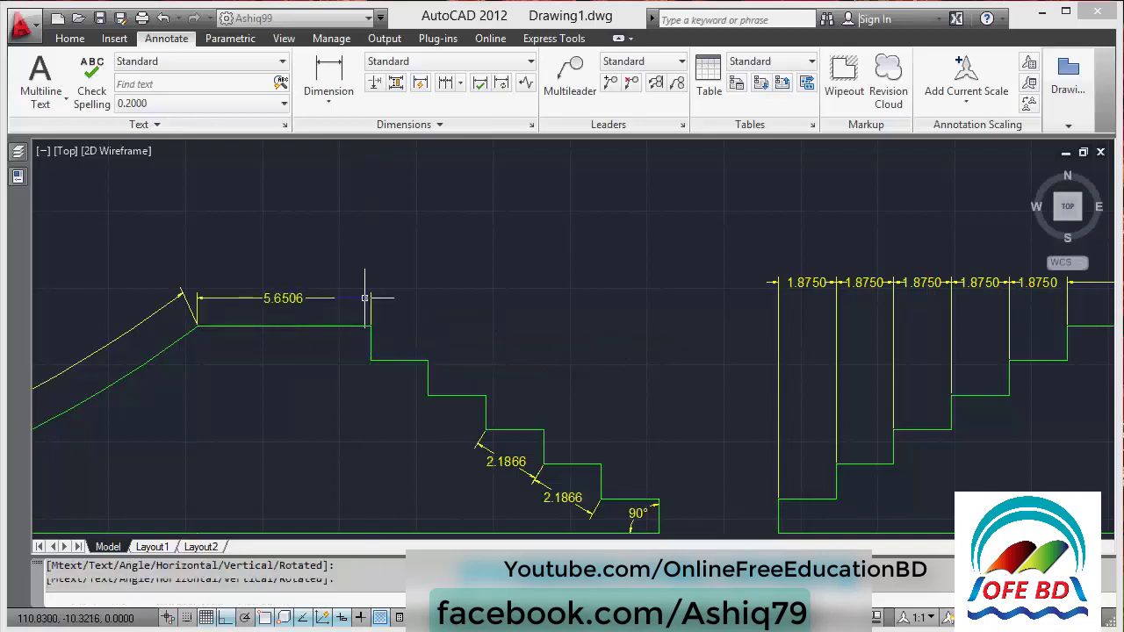
Add baseline dimensions 7.5256, 9.4006, 11.2756, 13.1506 and 15.0256 at each step.
left_click(459, 85)
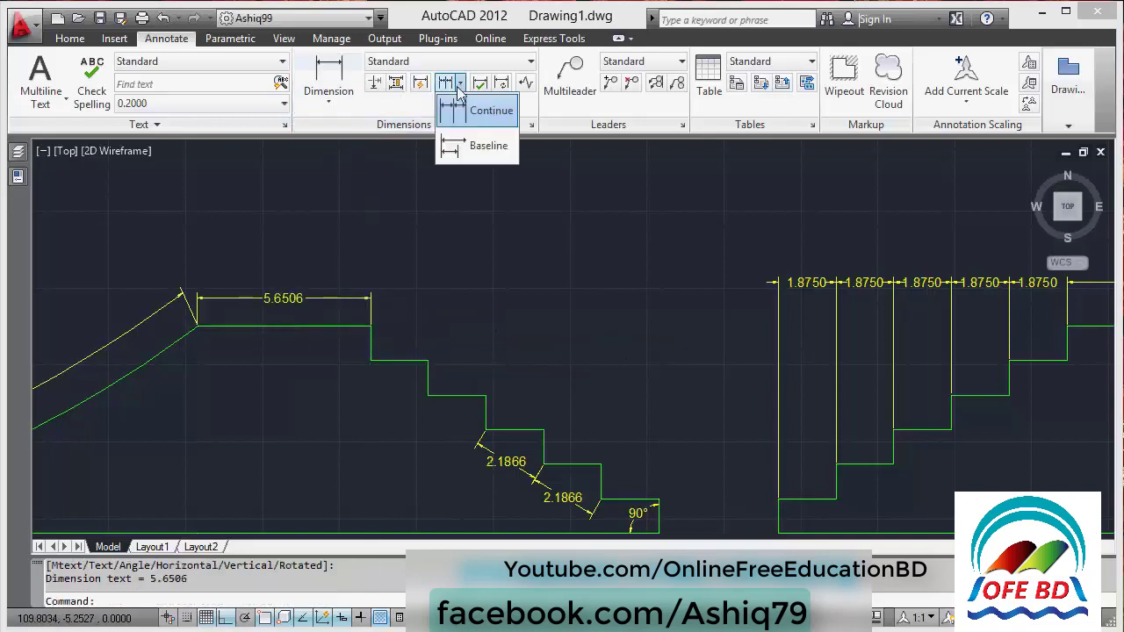
left_click(478, 149)
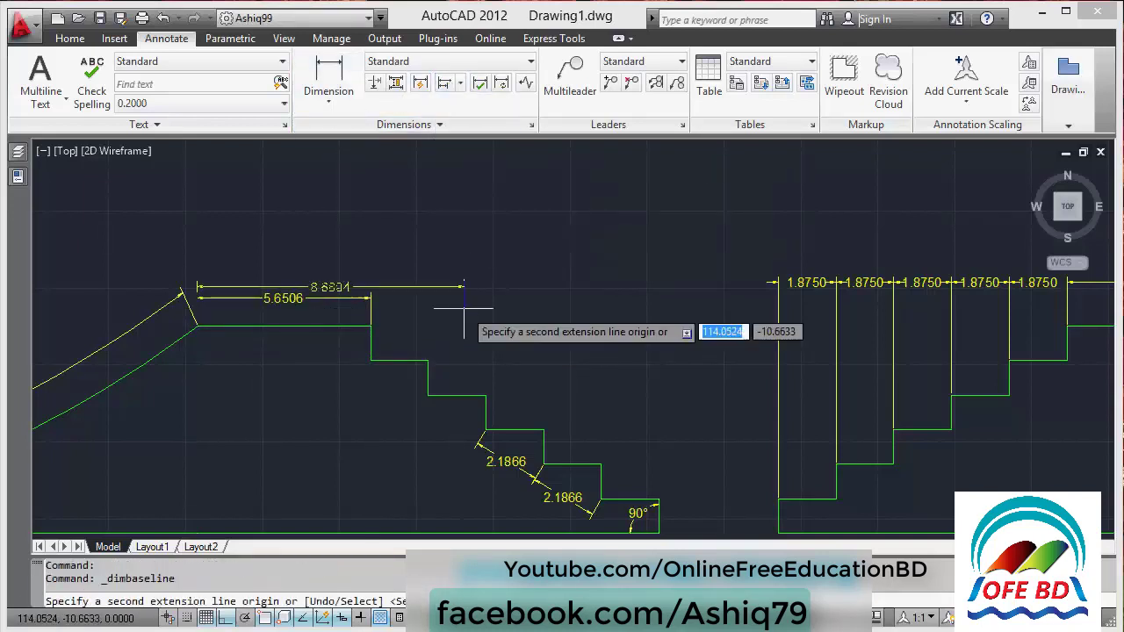
left_click(428, 360)
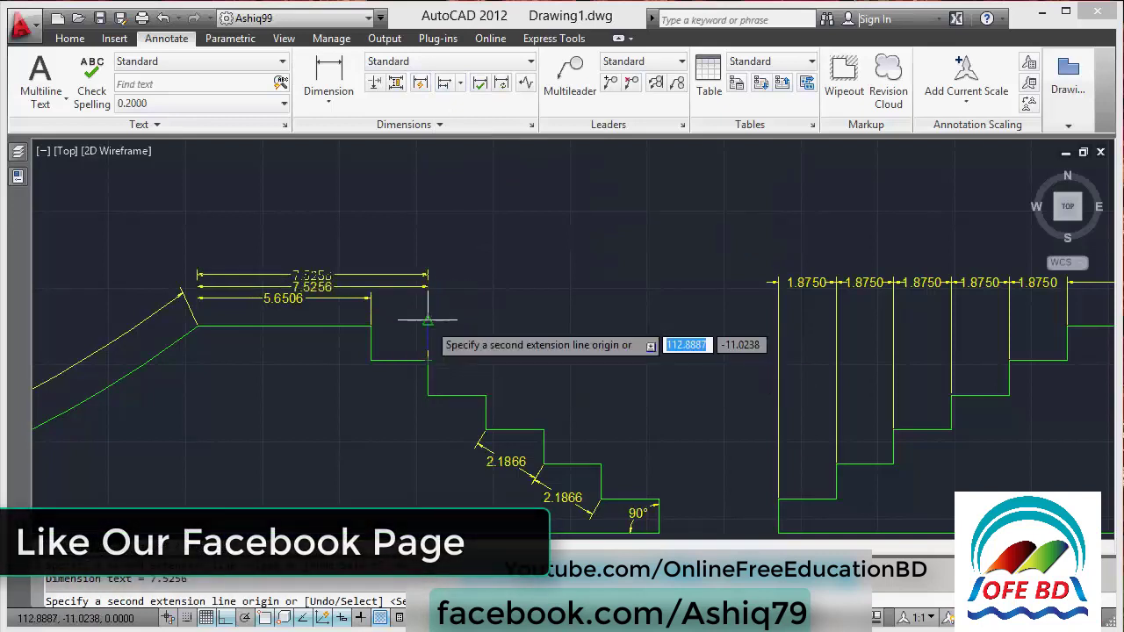
left_click(485, 395)
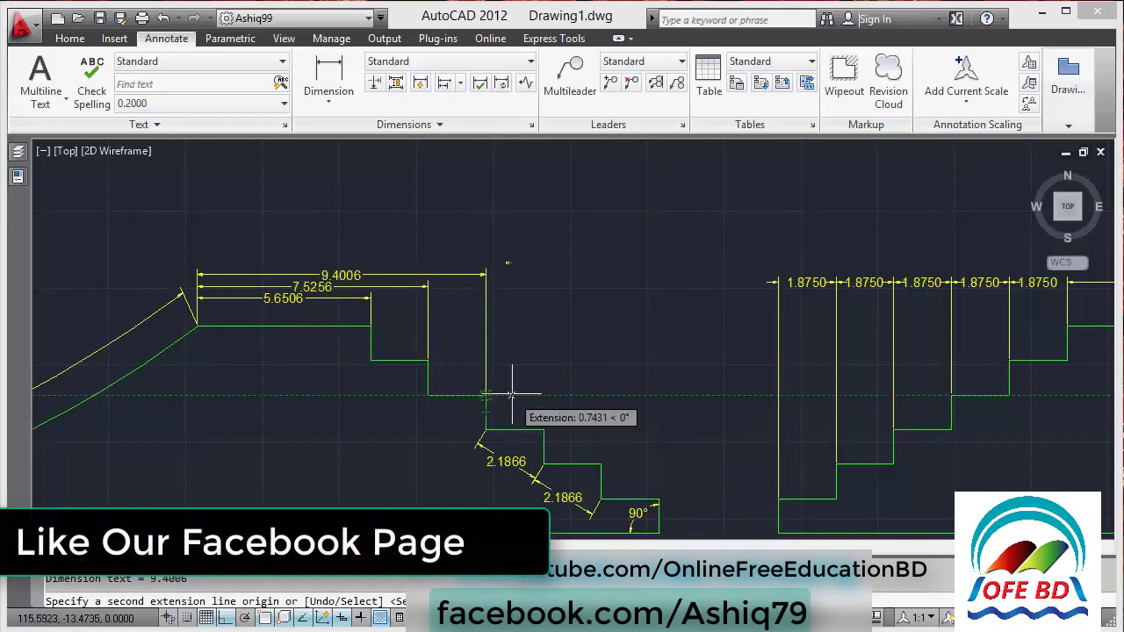
left_click(543, 429)
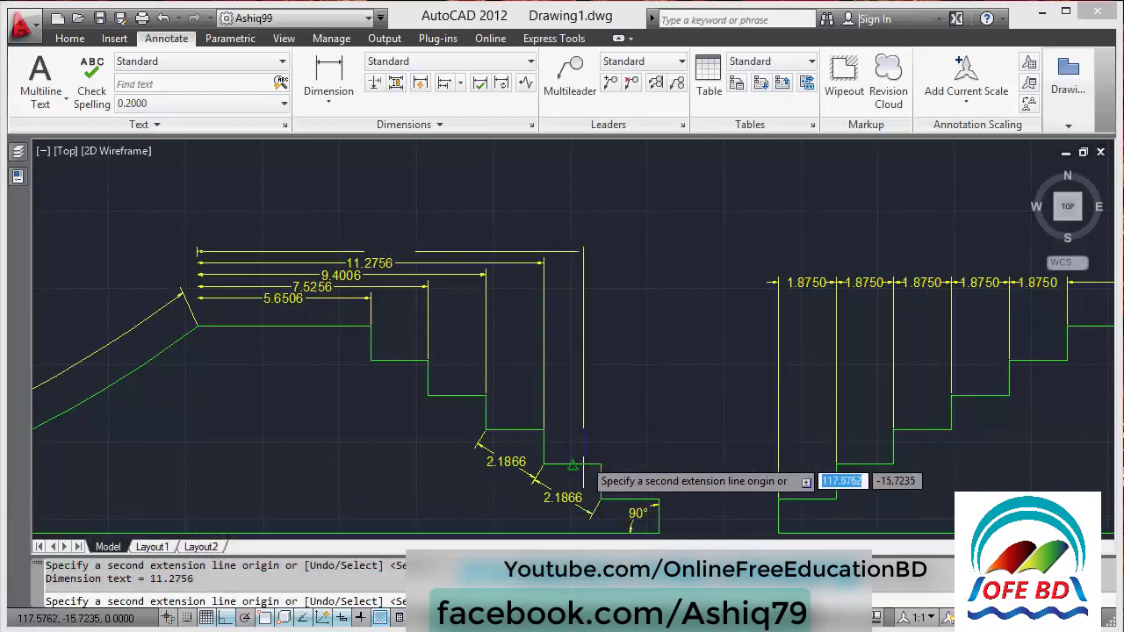
left_click(602, 463)
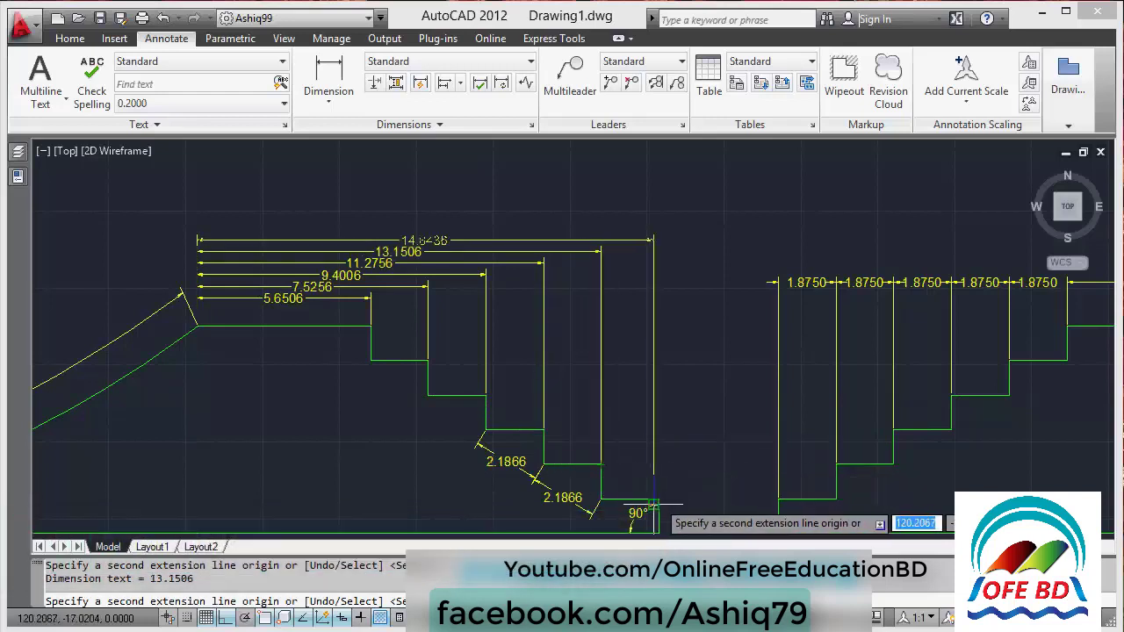
left_click(658, 500)
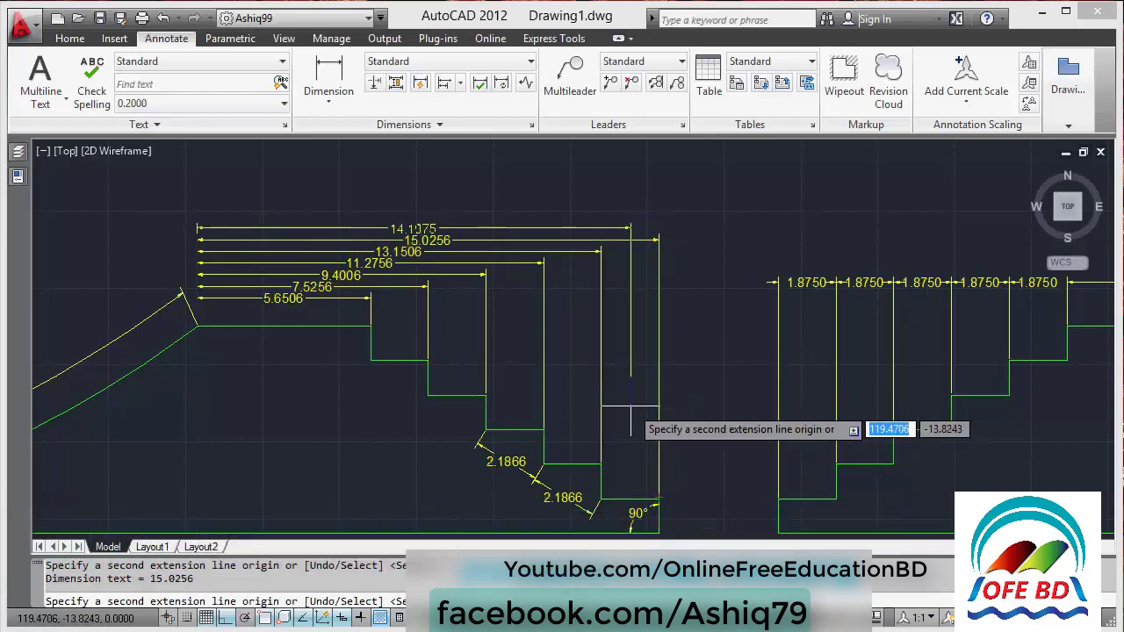
key("Escape")
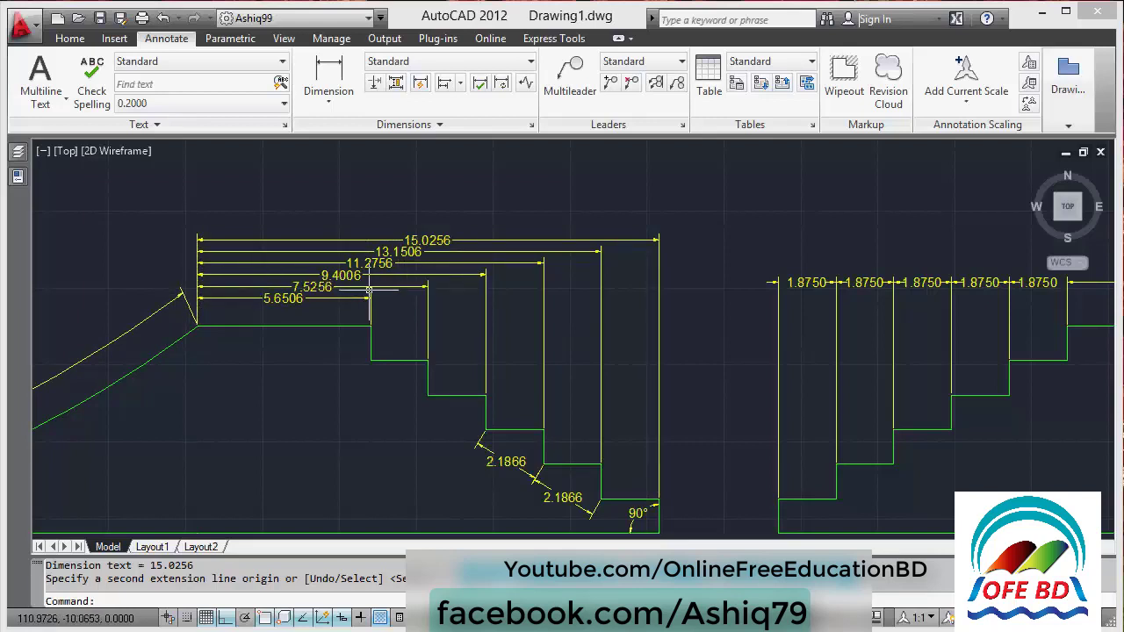
scroll(361, 290, "down", 2)
scroll(227, 319, "down", 2)
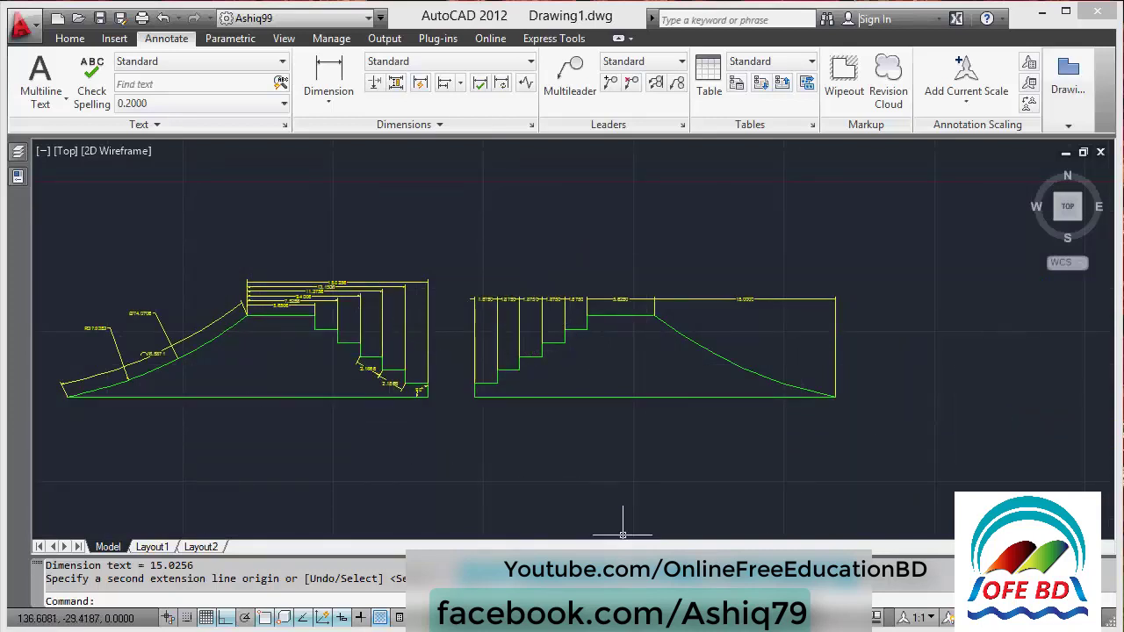
mouse_move(575, 629)
left_click(668, 562)
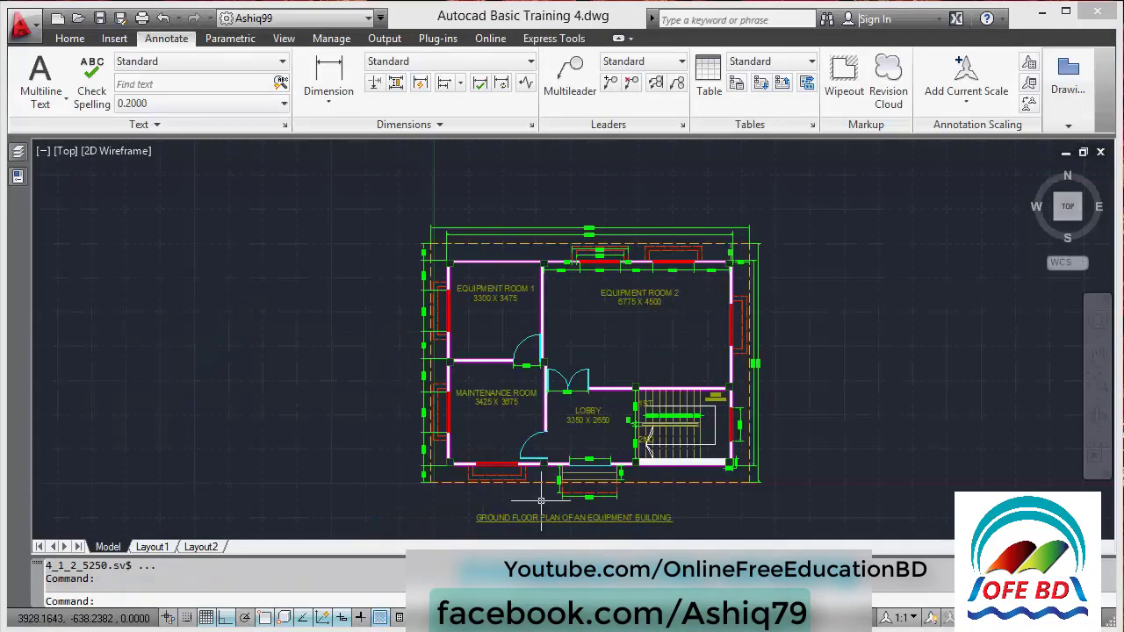
scroll(391, 469, "up", 3)
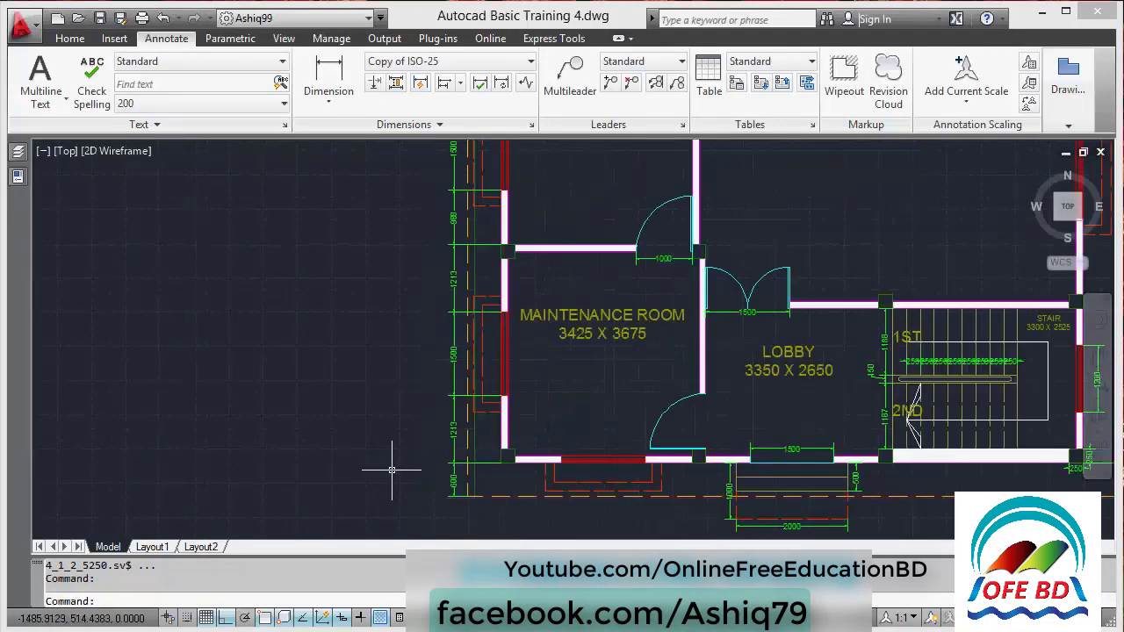
scroll(366, 476, "down", 2)
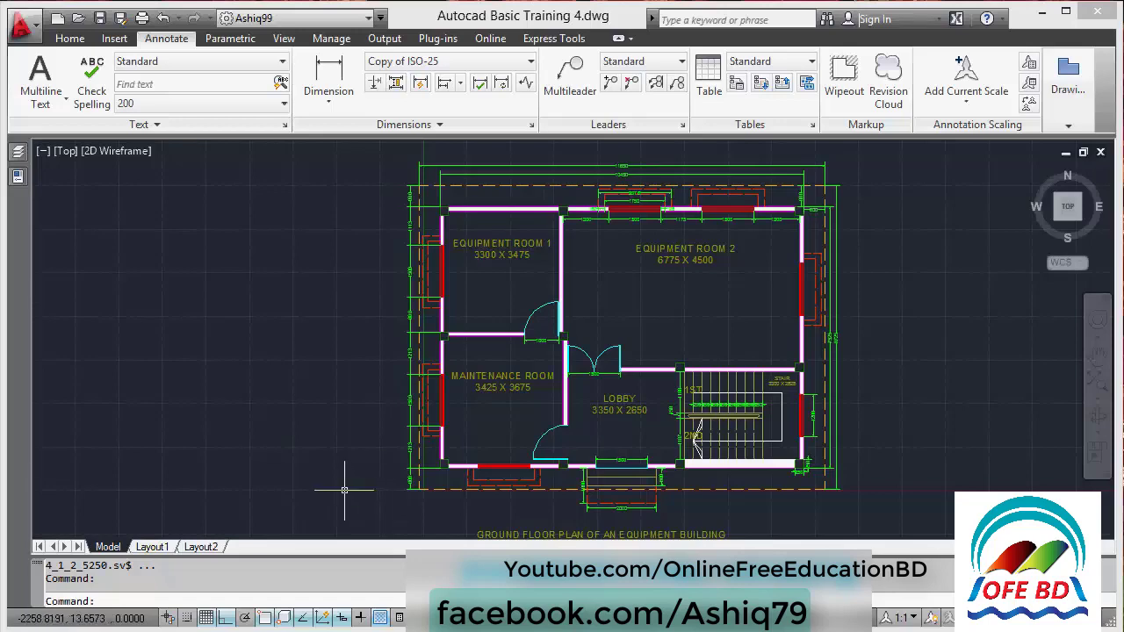
scroll(344, 490, "up", 4)
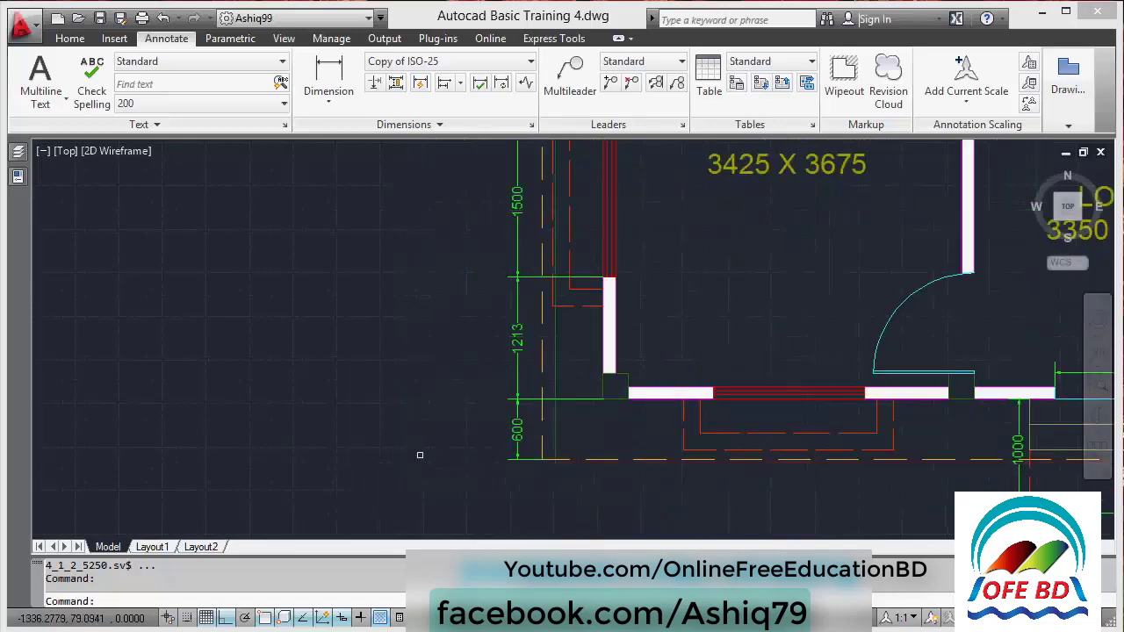
scroll(513, 413, "down", 4)
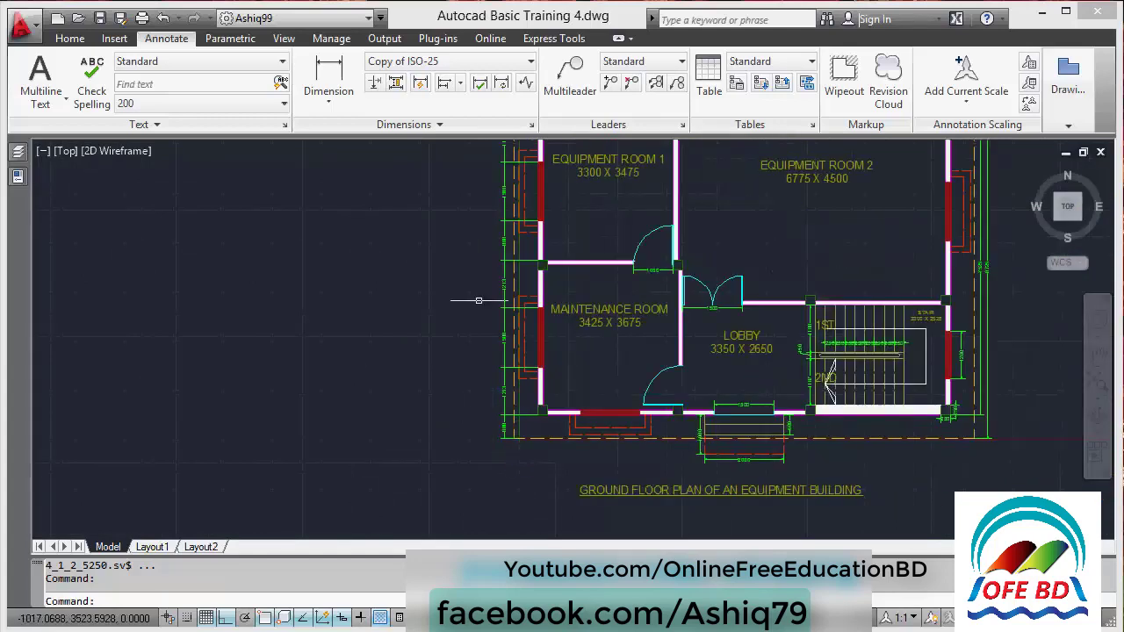
scroll(519, 406, "down", 3)
scroll(469, 224, "up", 5)
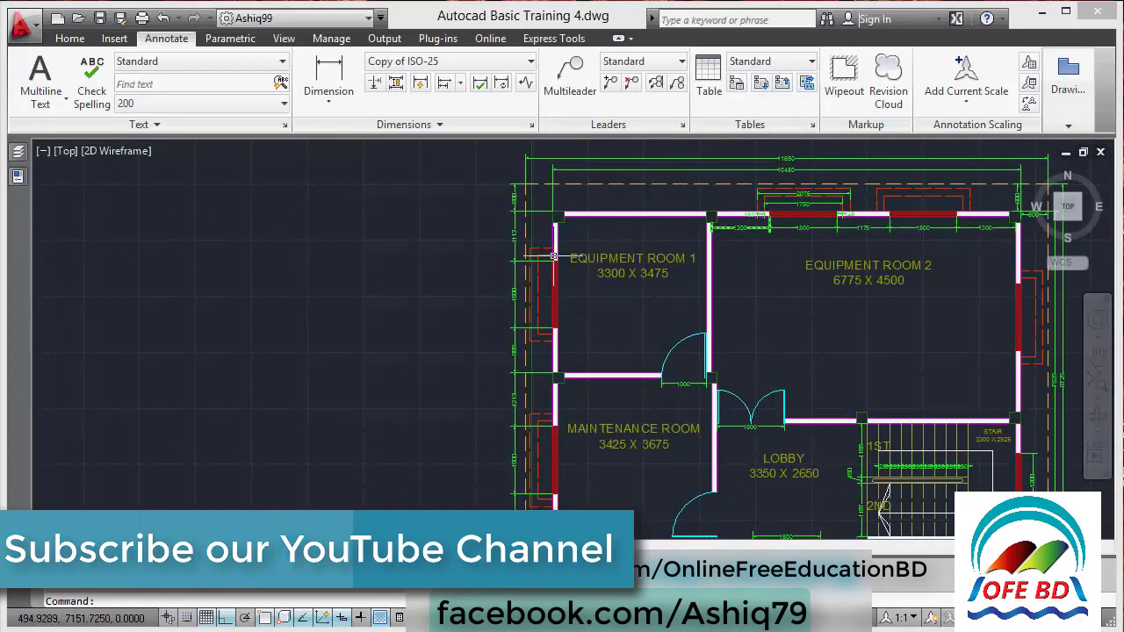
scroll(475, 258, "down", 2)
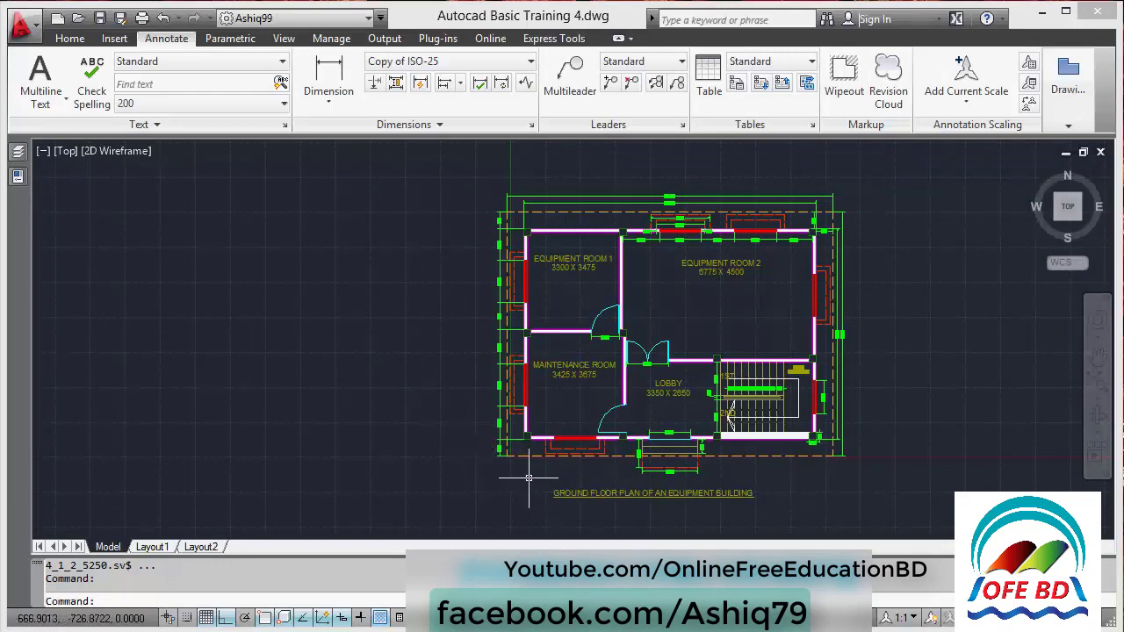
mouse_move(562, 625)
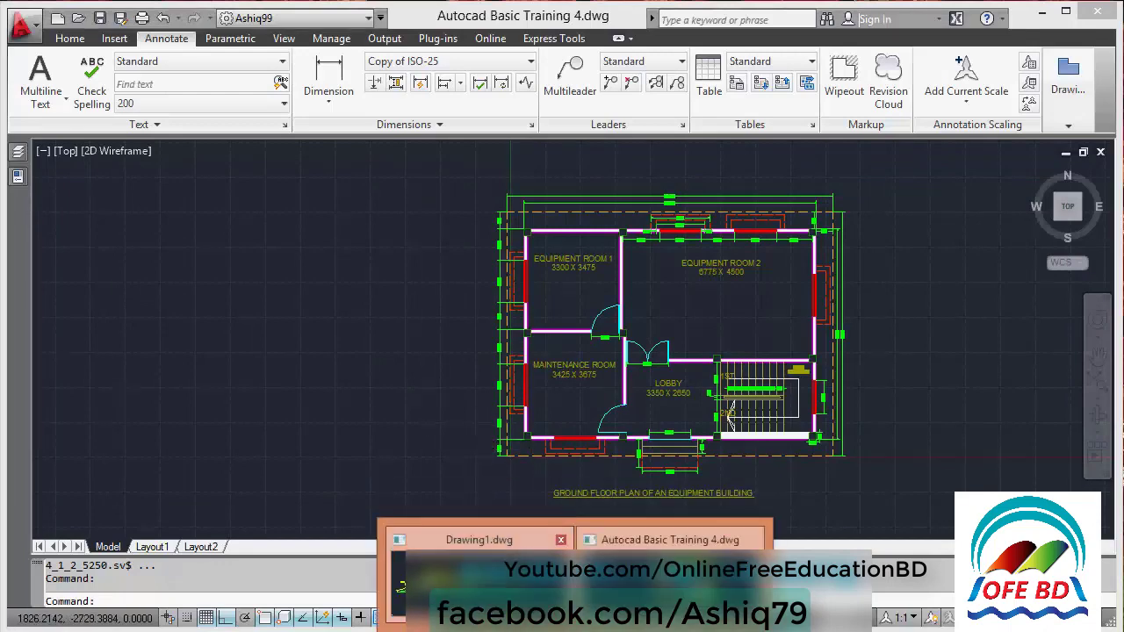
Return to Drawing1 and review the Home tab's Dimension Style list, keeping Standard.
left_click(474, 579)
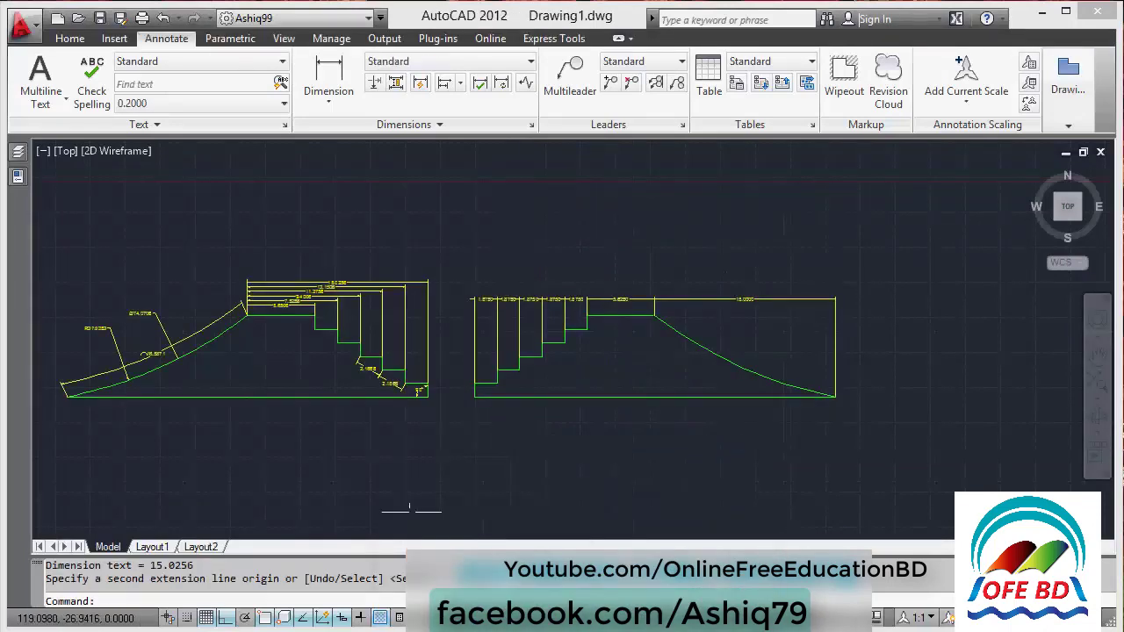
left_click(70, 38)
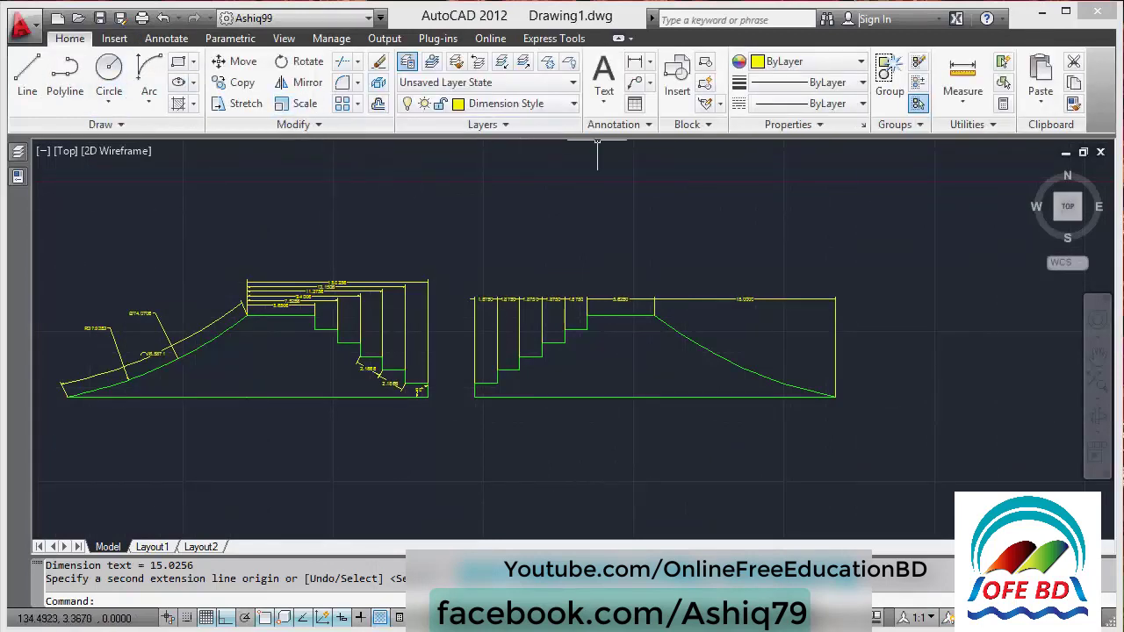
left_click(647, 126)
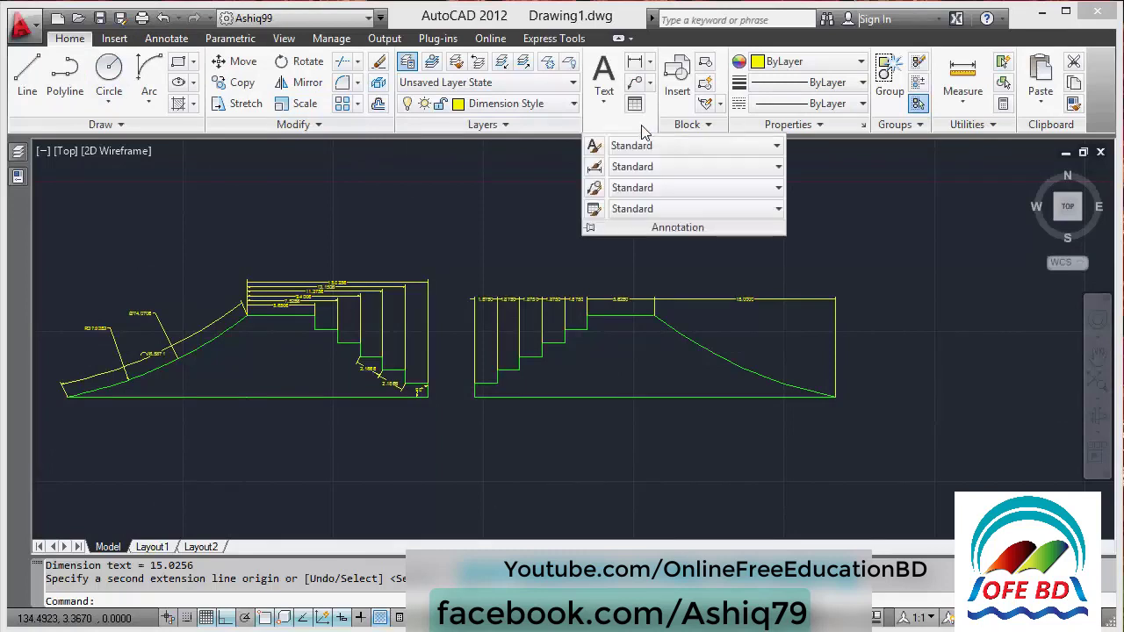
left_click(650, 176)
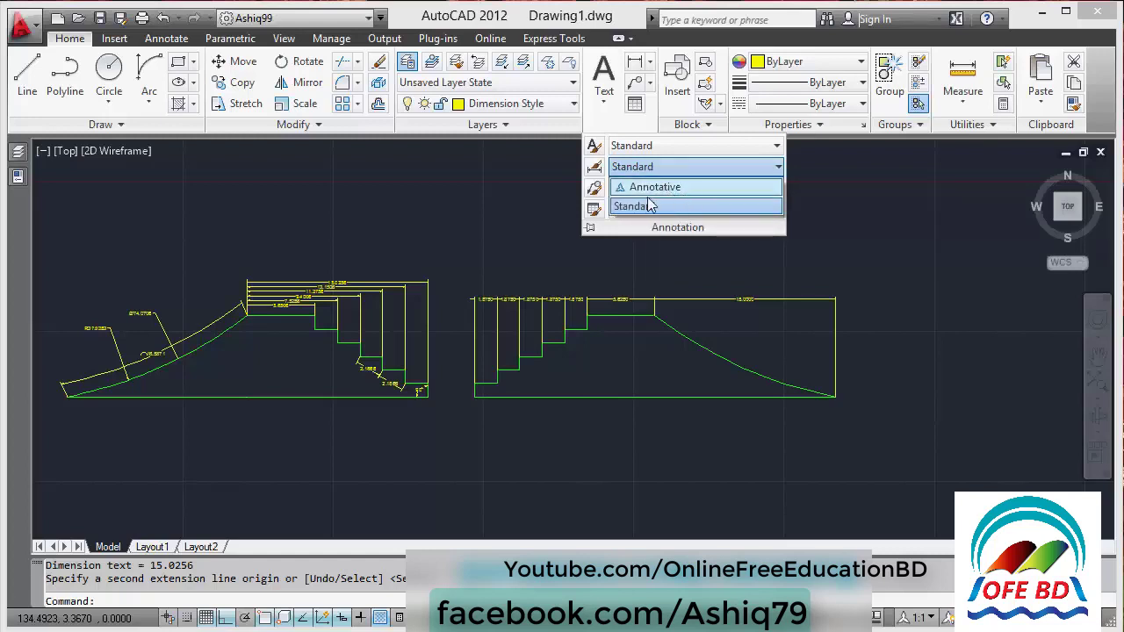
left_click(595, 169)
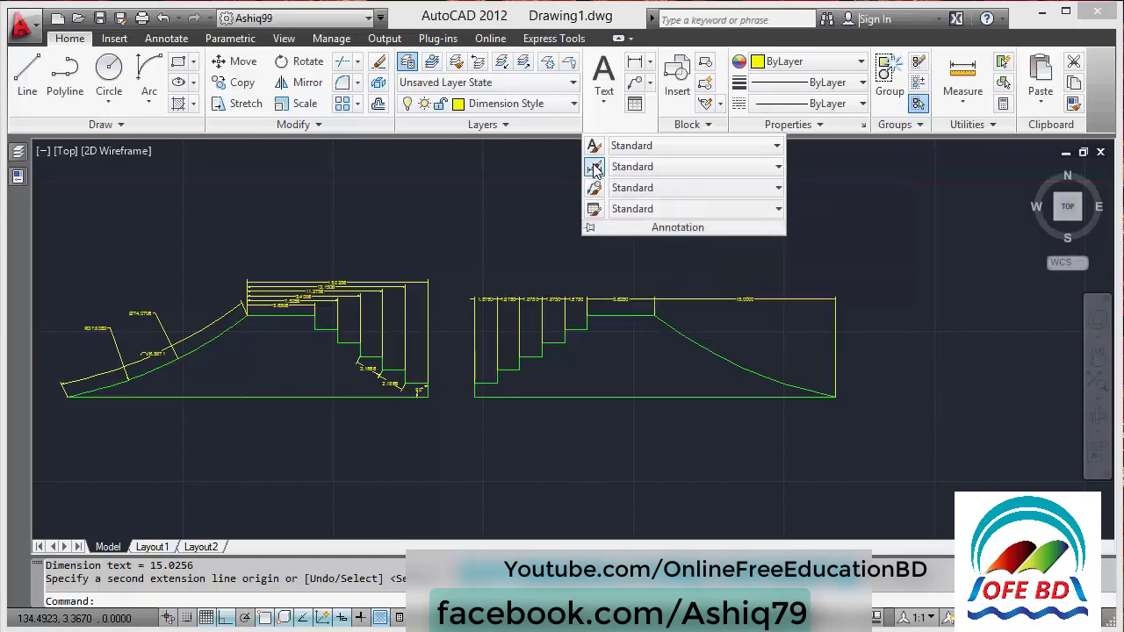
In Dimension Style Manager, abandon a new style and open Modify for the Standard style.
left_click(595, 168)
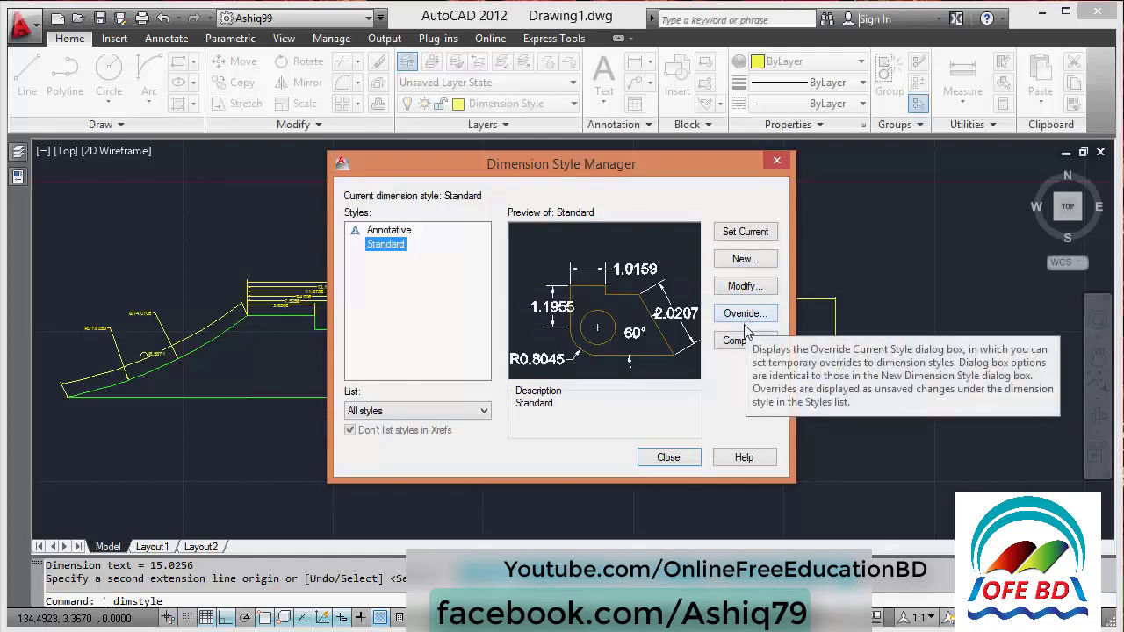
left_click(742, 258)
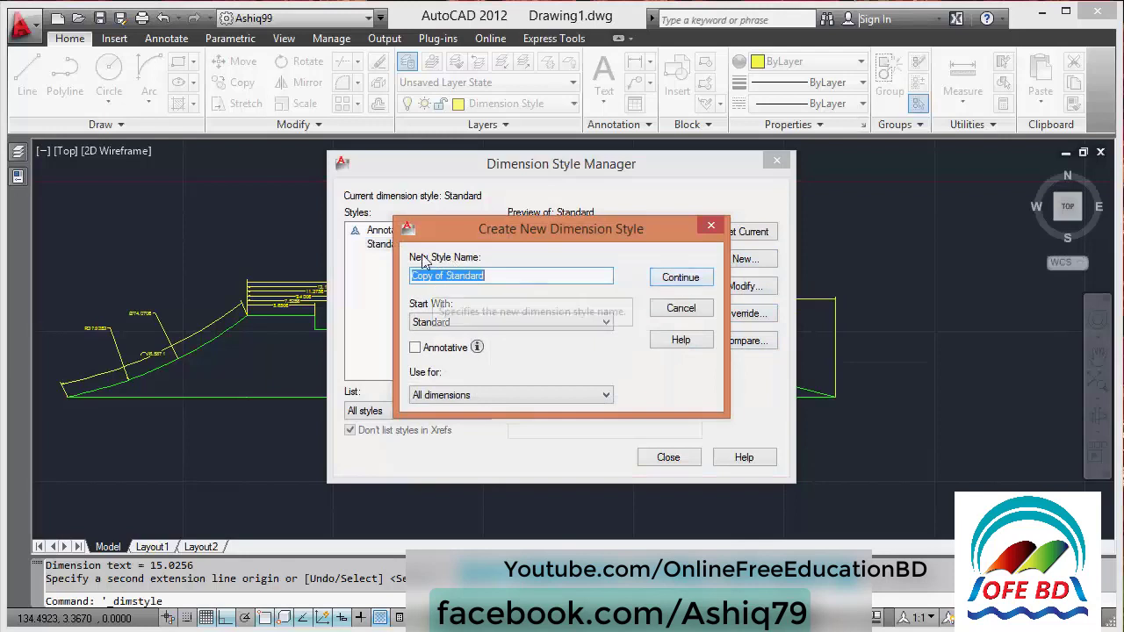
left_click(474, 324)
left_click(472, 327)
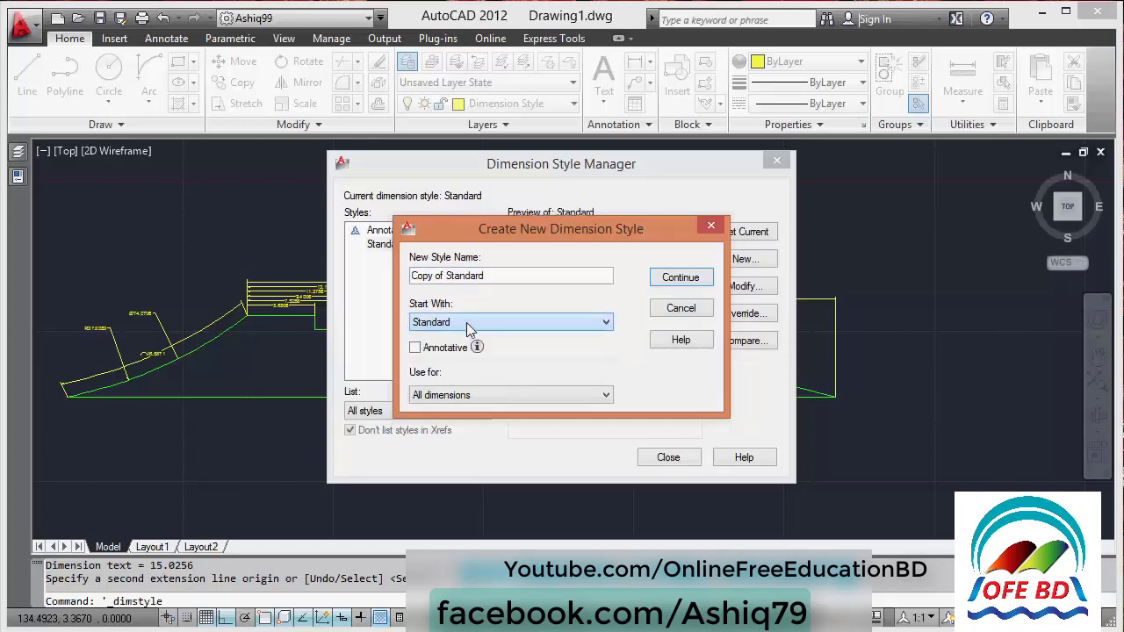
left_click(673, 312)
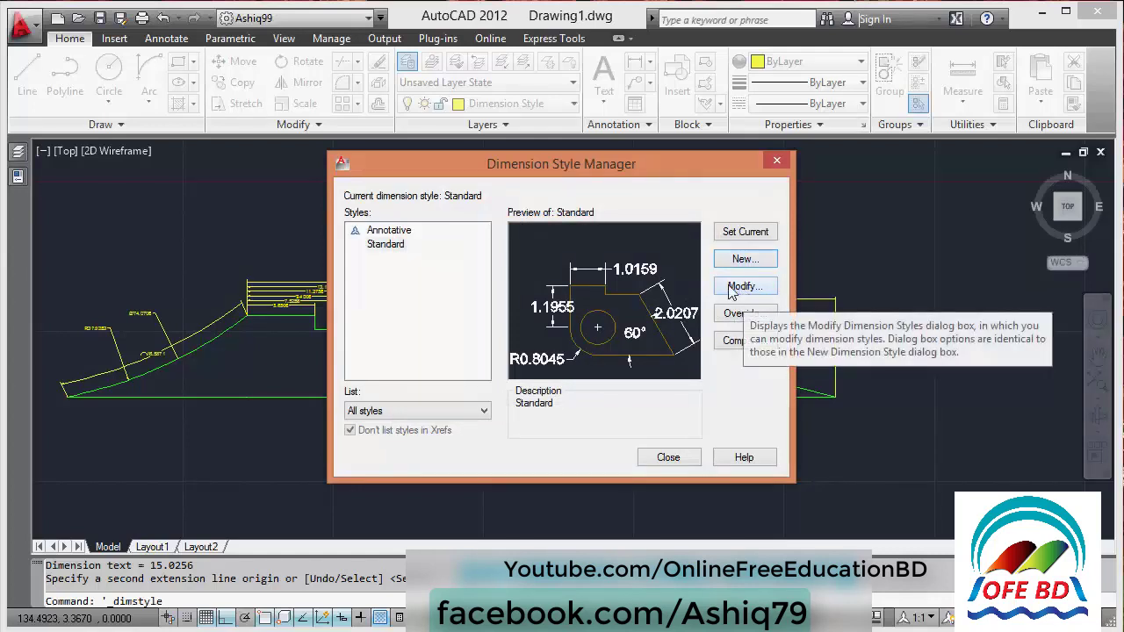
left_click(389, 245)
left_click(737, 289)
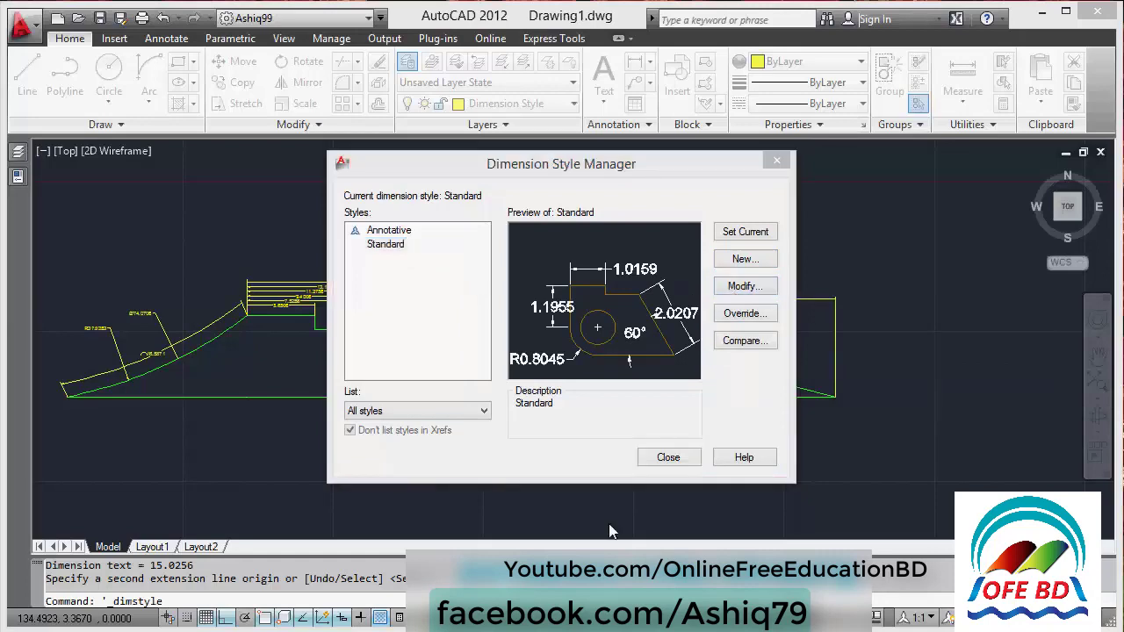
left_click_drag(544, 102, 488, 74)
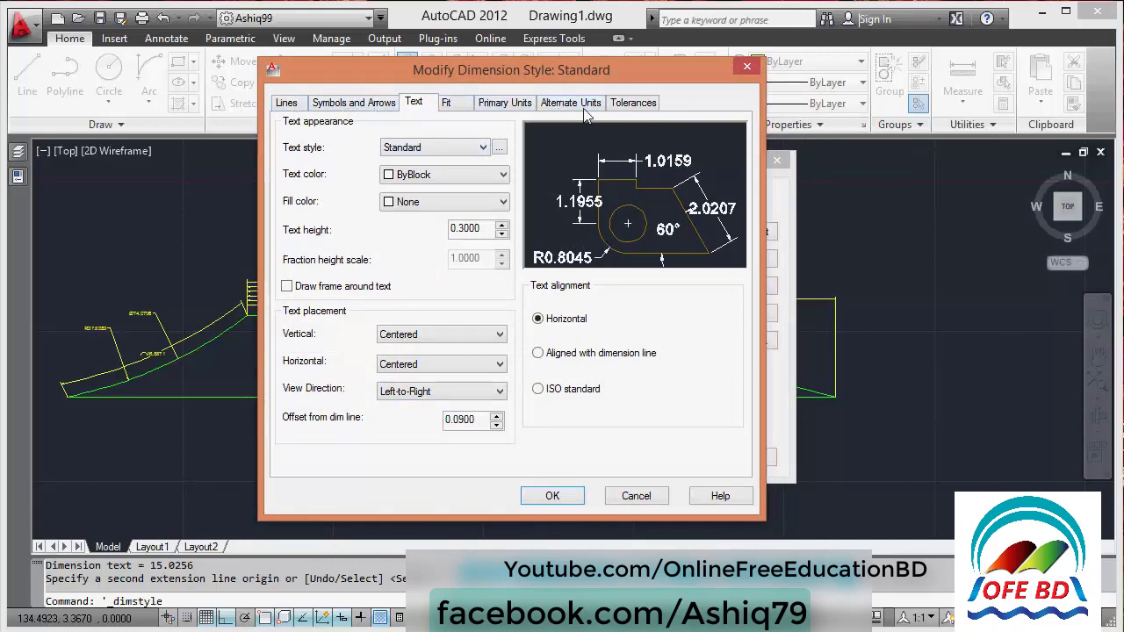
Set the Standard style's dimension line colour to ByLayer, leaving the linetype unchanged.
left_click(288, 103)
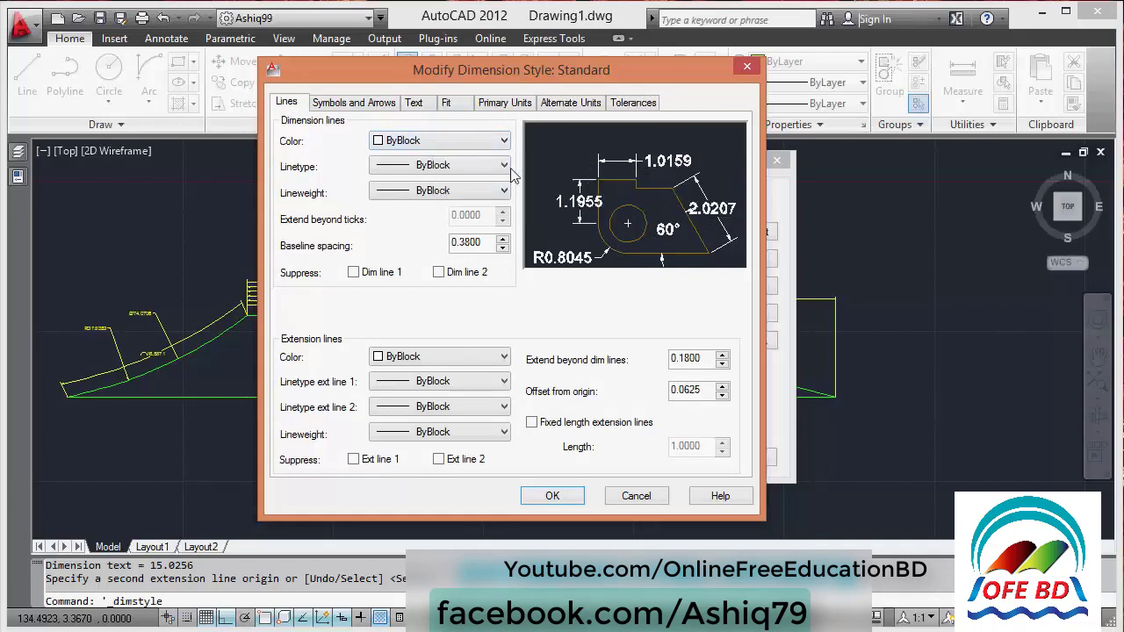
left_click(418, 143)
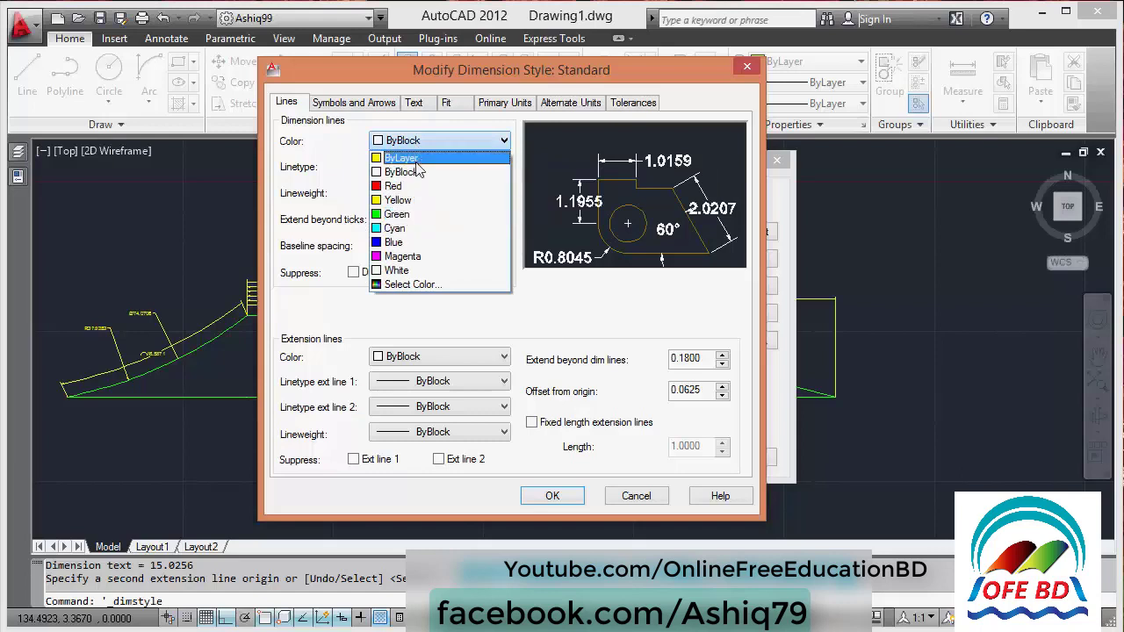
left_click(401, 158)
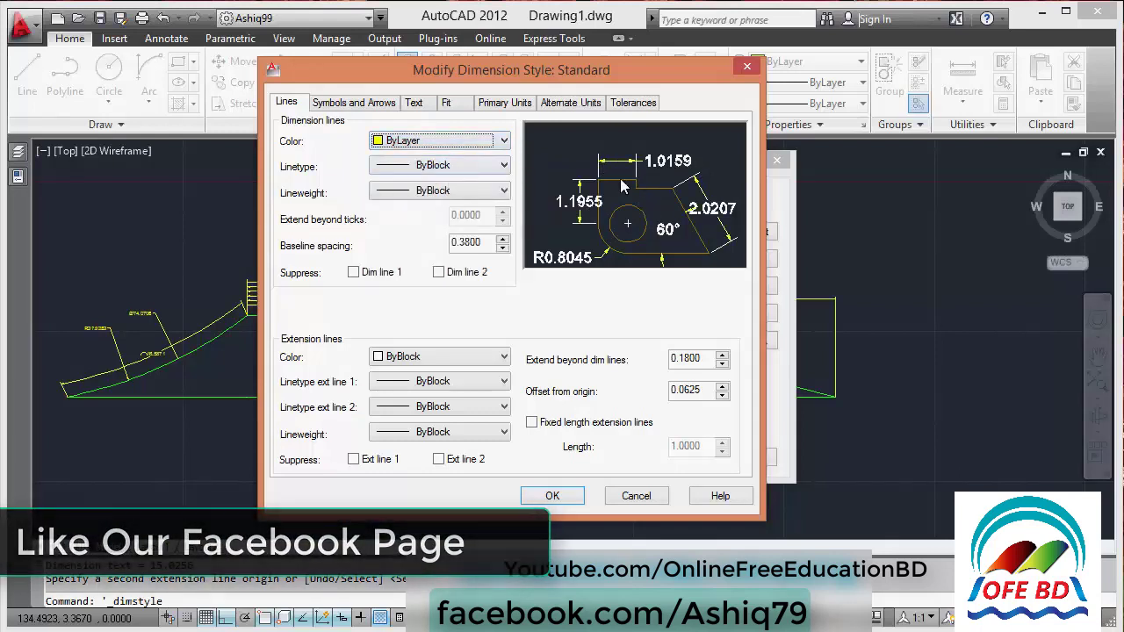
left_click(430, 166)
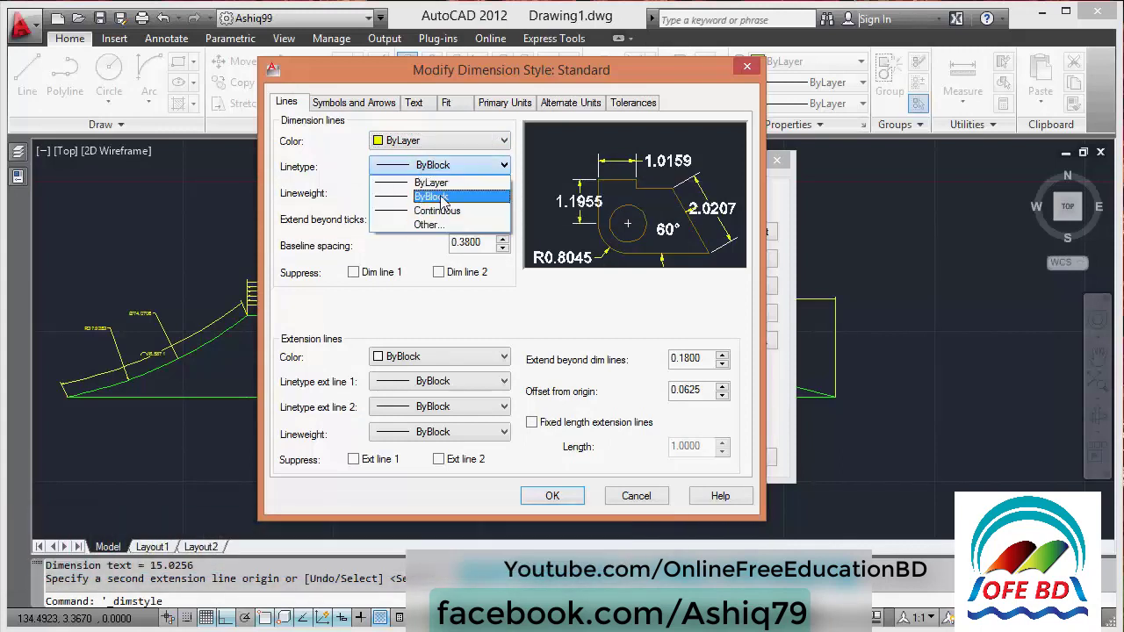
left_click(429, 224)
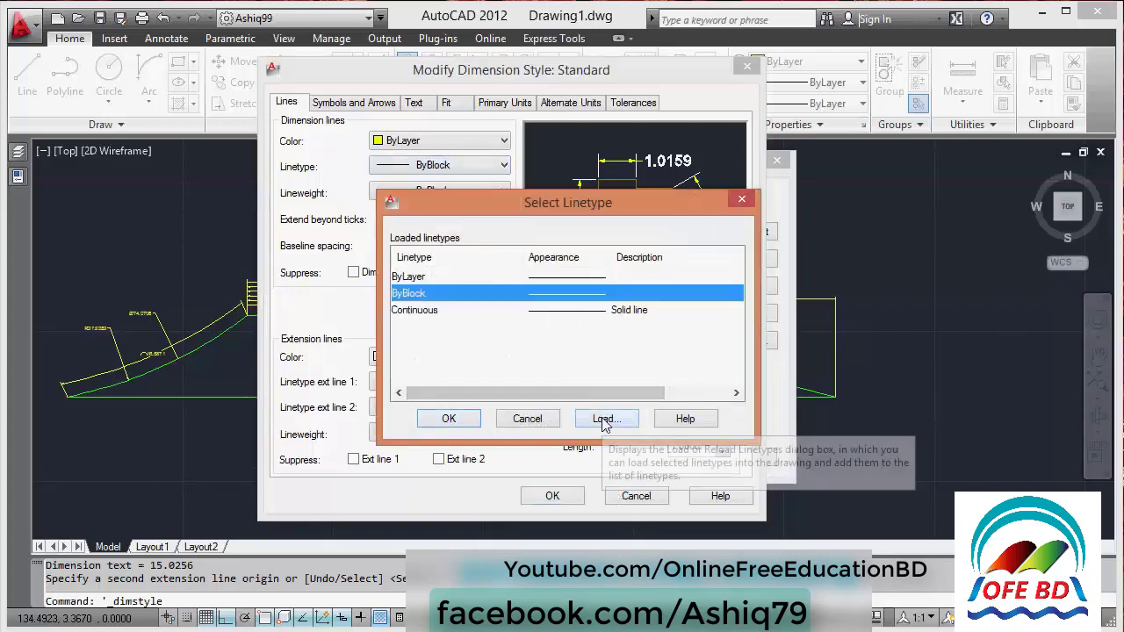
left_click(742, 201)
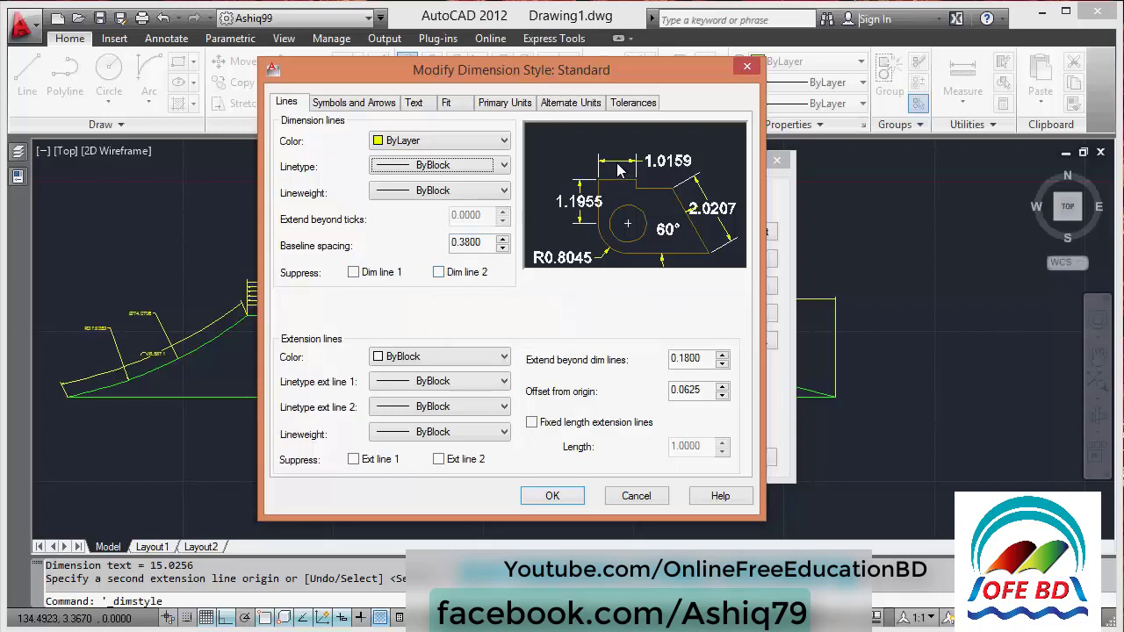
left_click(353, 273)
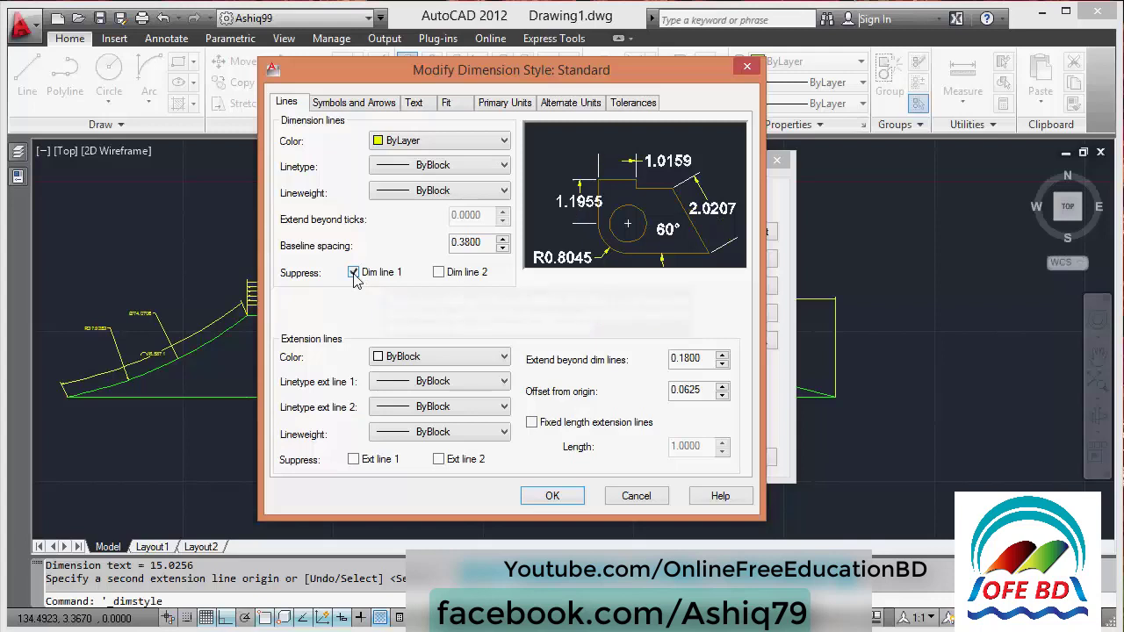
left_click(354, 274)
left_click(441, 276)
Try Box and Dot arrowheads, restore Closed filled for both, and set arrow size 0.3000.
left_click(346, 104)
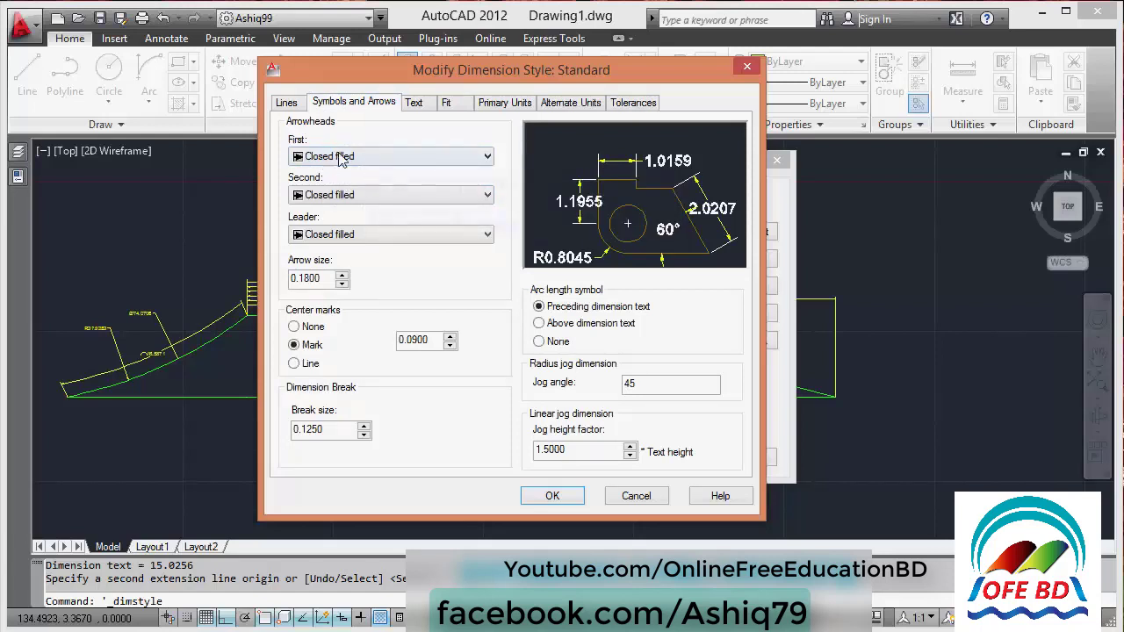
left_click(332, 158)
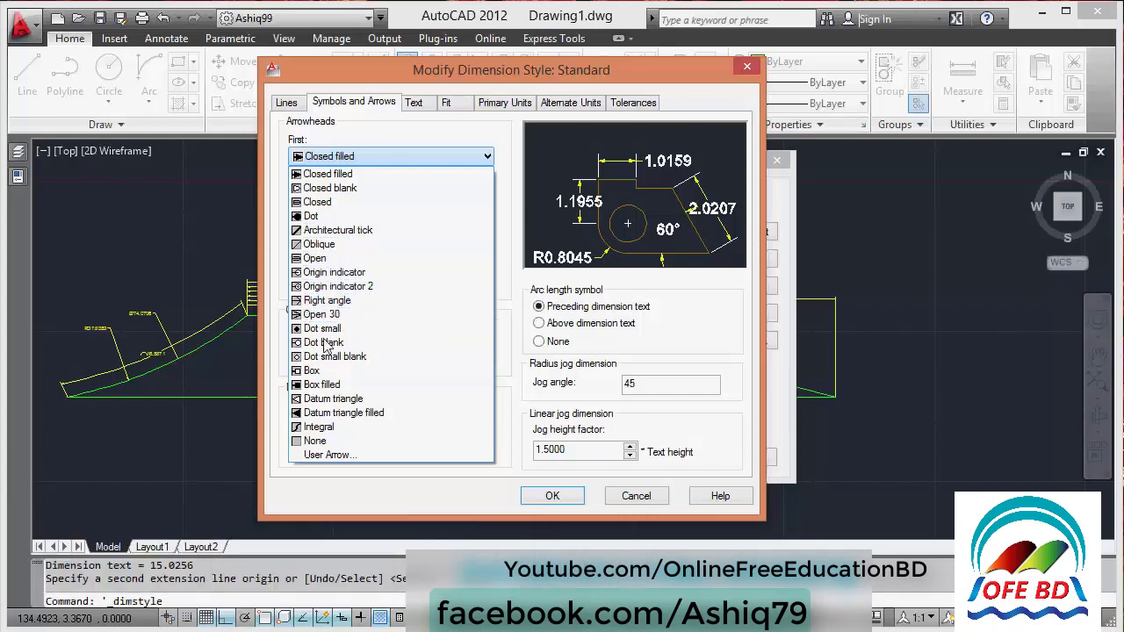
left_click(350, 371)
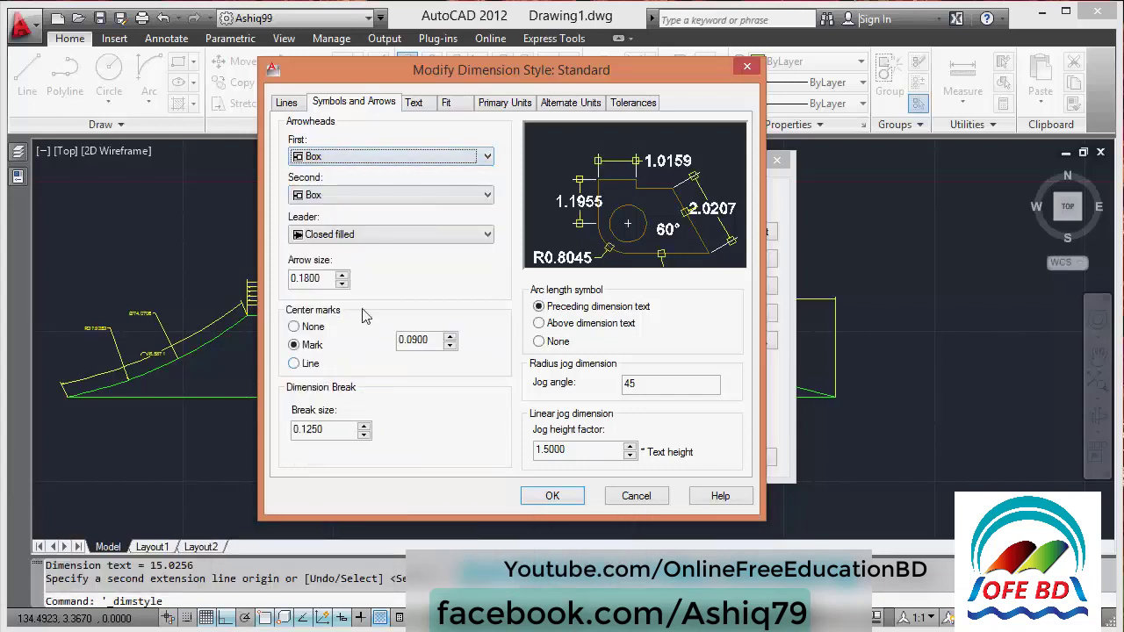
left_click(379, 196)
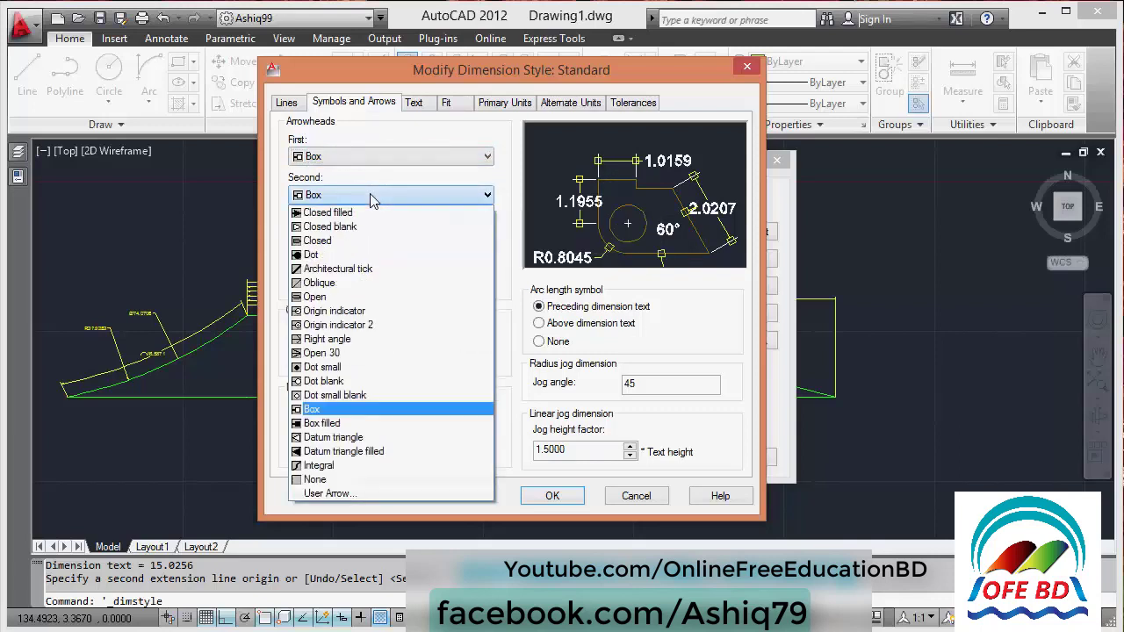
left_click(318, 256)
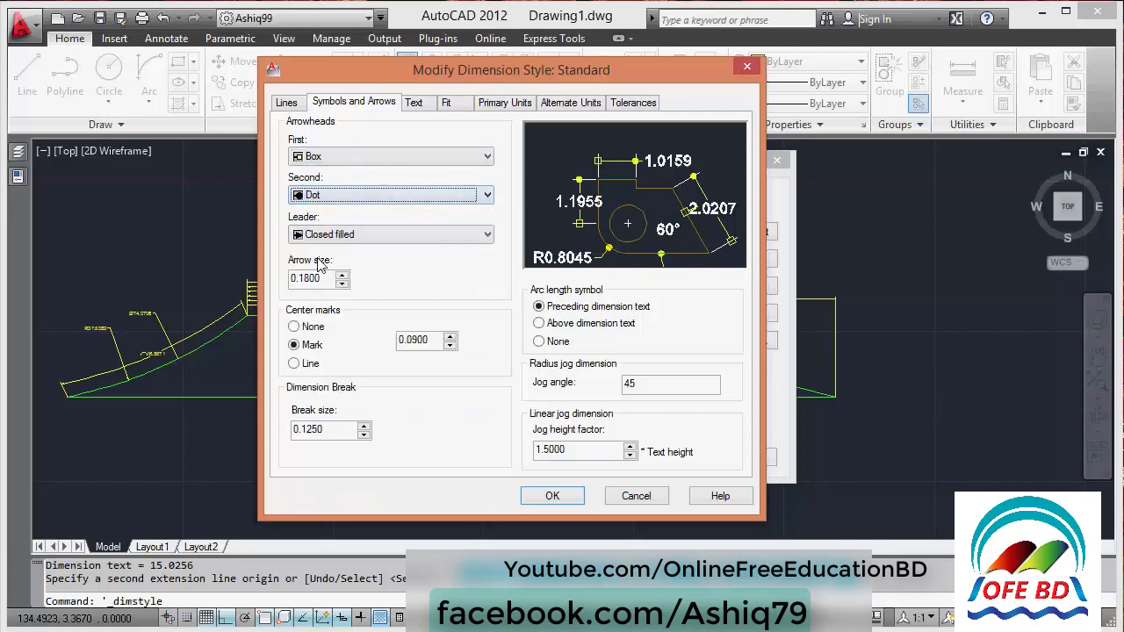
left_click(355, 159)
left_click(345, 173)
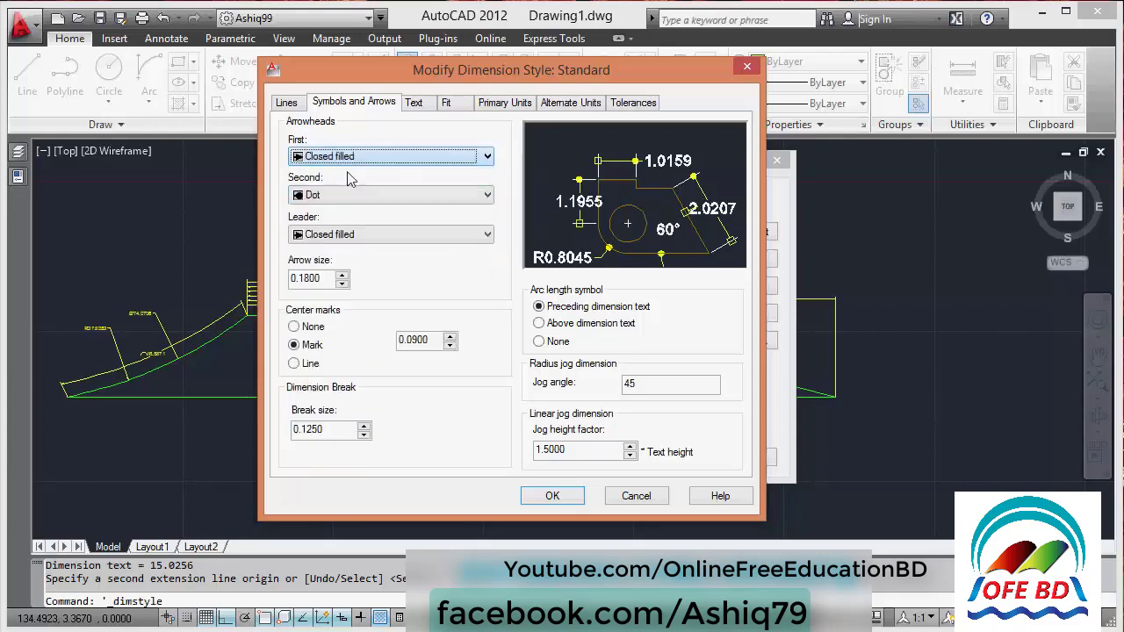
left_click(359, 194)
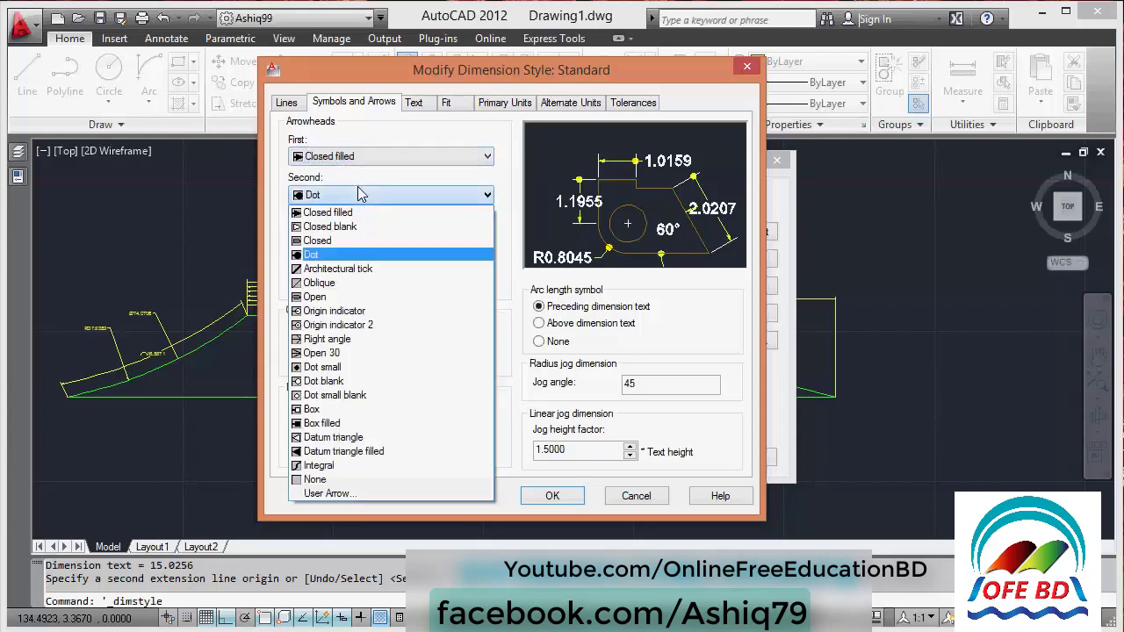
left_click(360, 213)
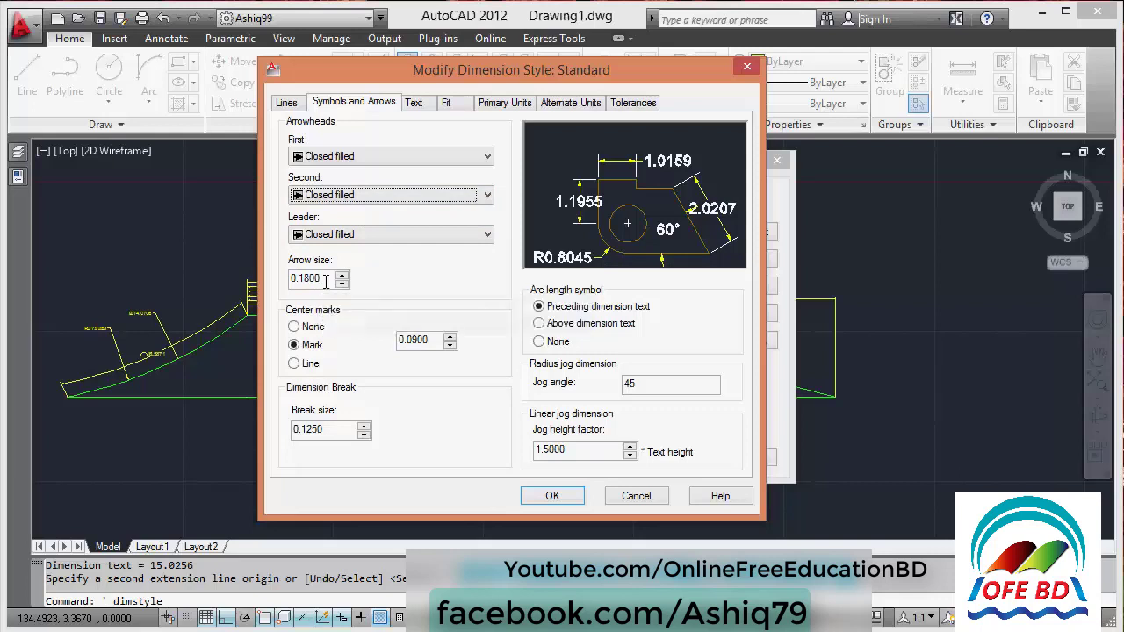
left_click_drag(323, 278, 274, 282)
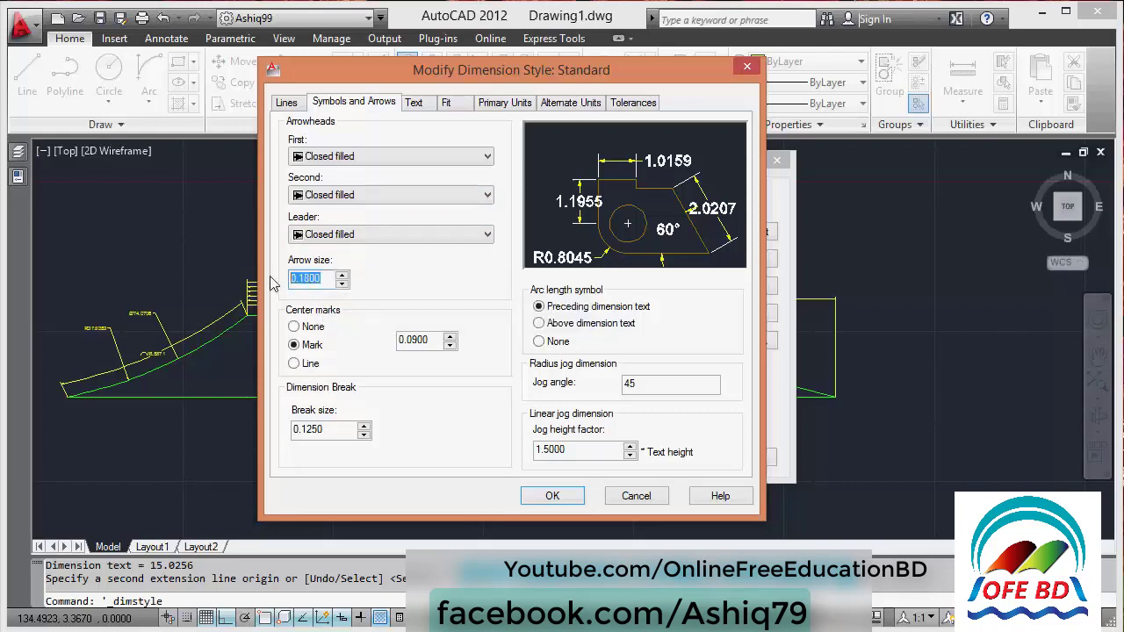
type(".")
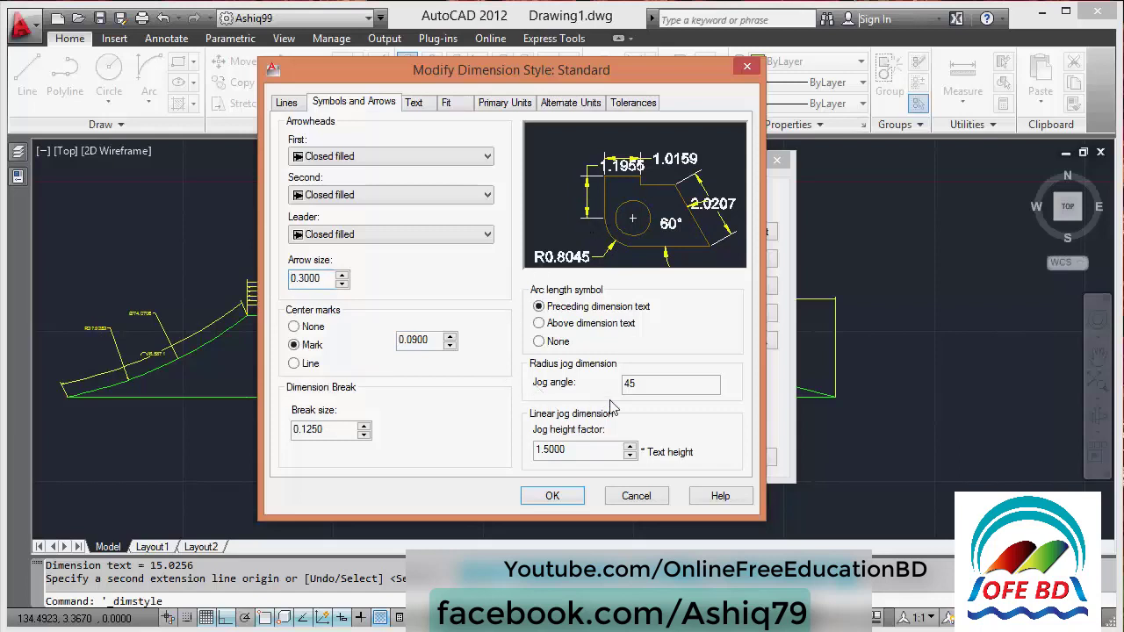
Make the Standard style's dimension text Red with a height of 2.0000.
left_click(414, 103)
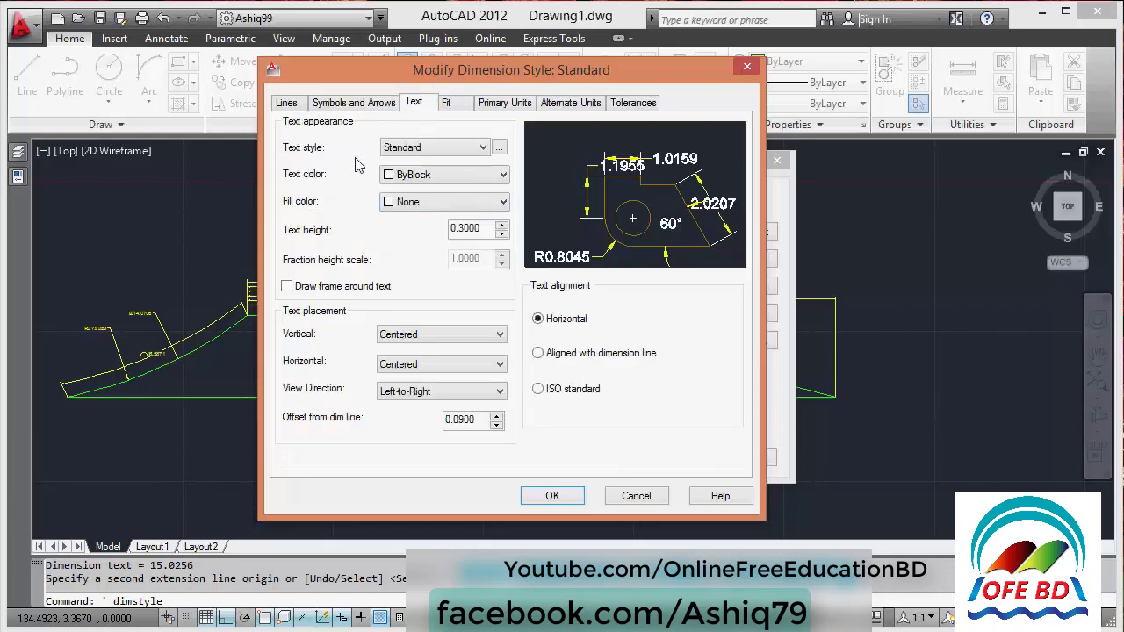
left_click(391, 150)
left_click(390, 149)
left_click(455, 180)
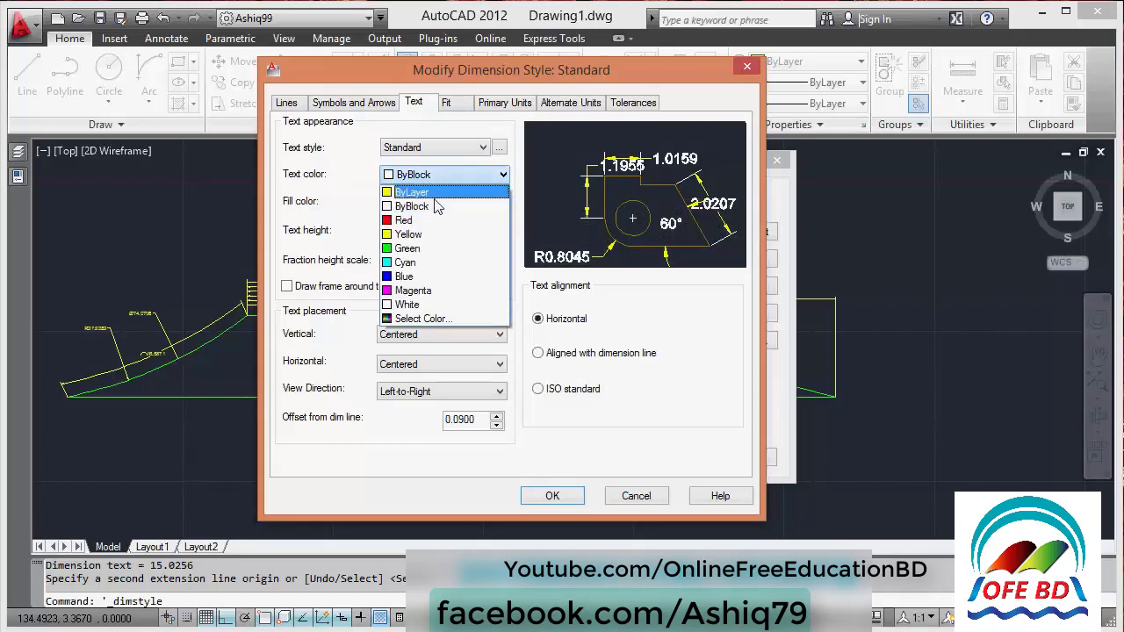
left_click(406, 221)
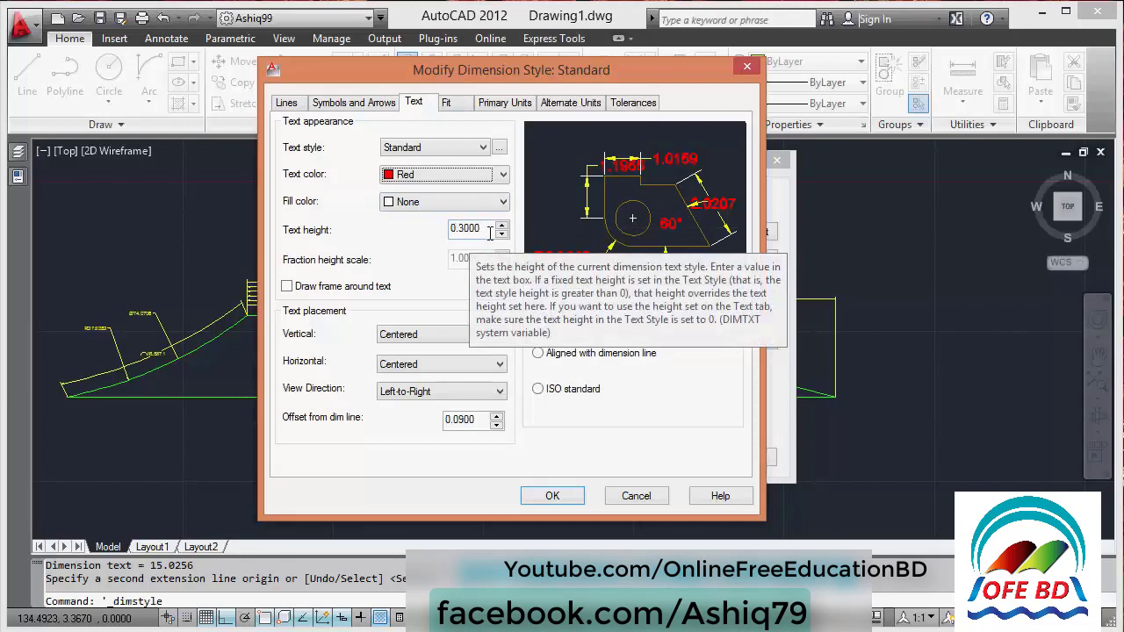
left_click_drag(490, 233, 444, 231)
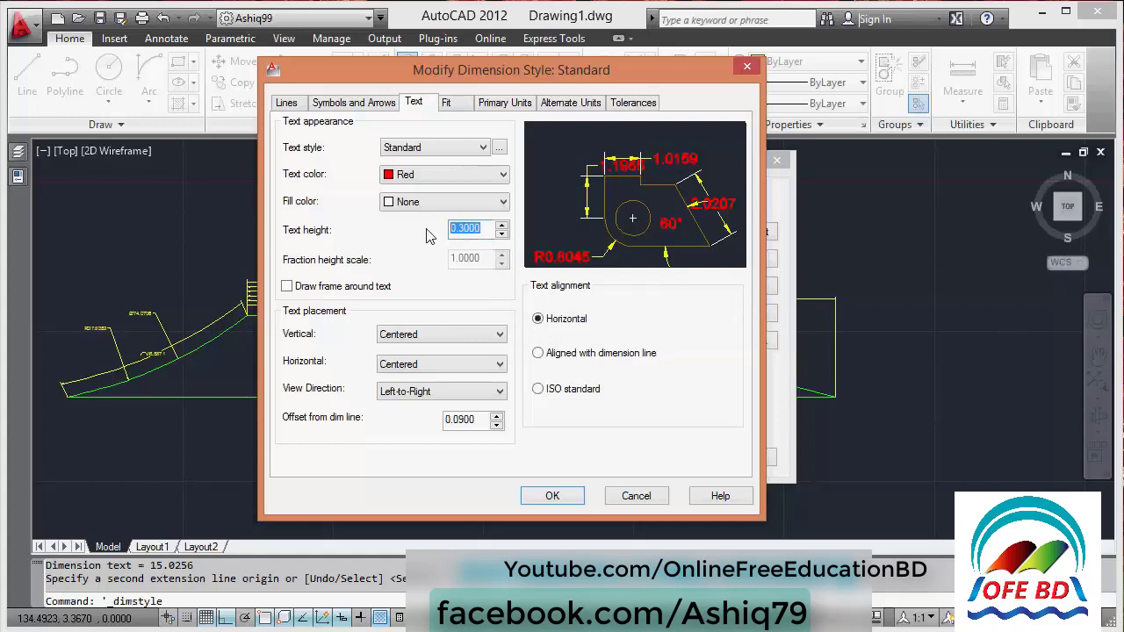
type("2")
key("Tab")
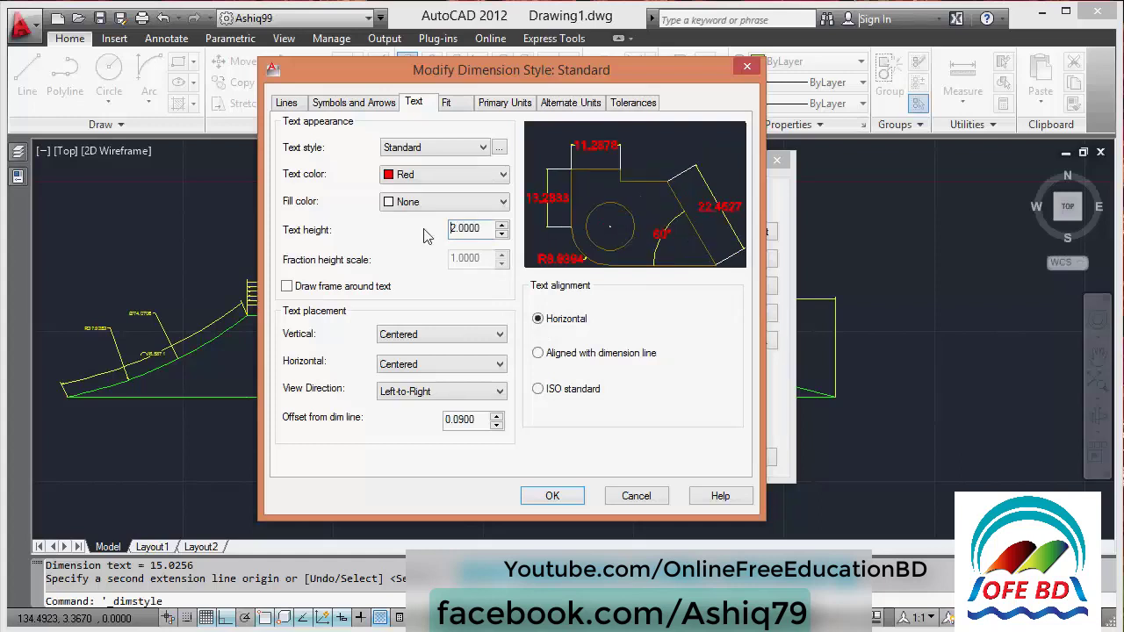
left_click(454, 337)
left_click(502, 104)
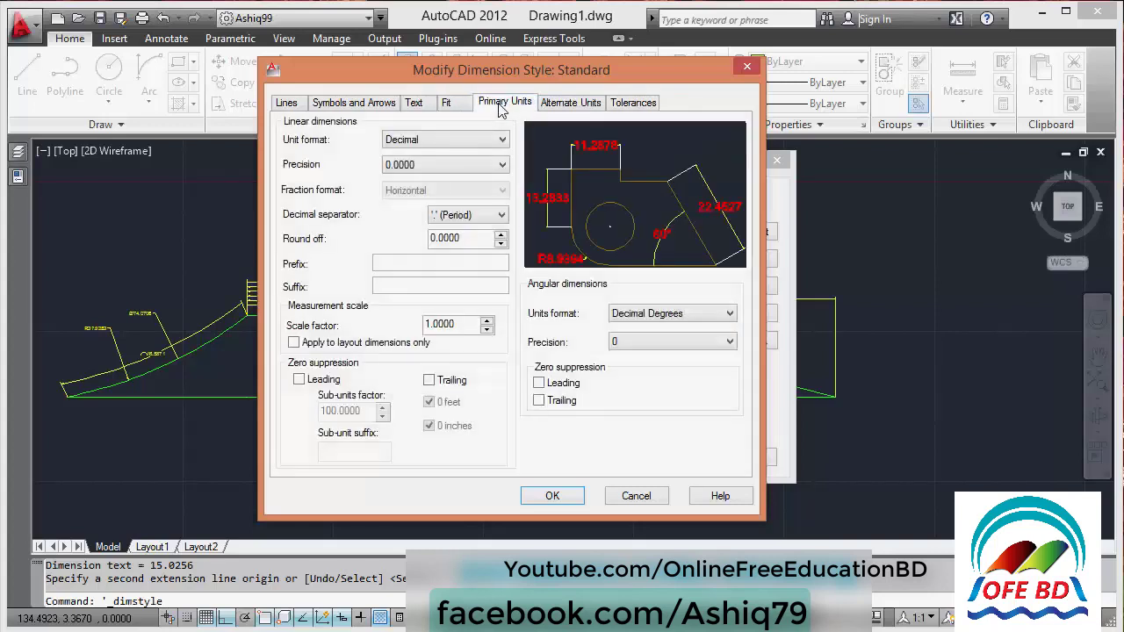
left_click(420, 143)
left_click(422, 142)
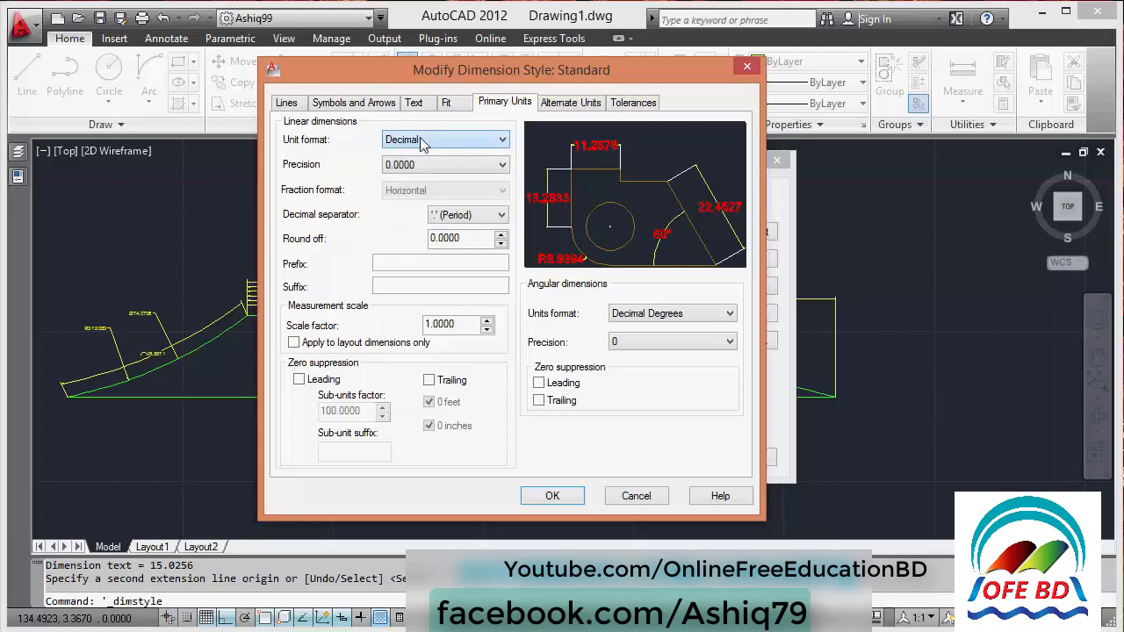
left_click(406, 167)
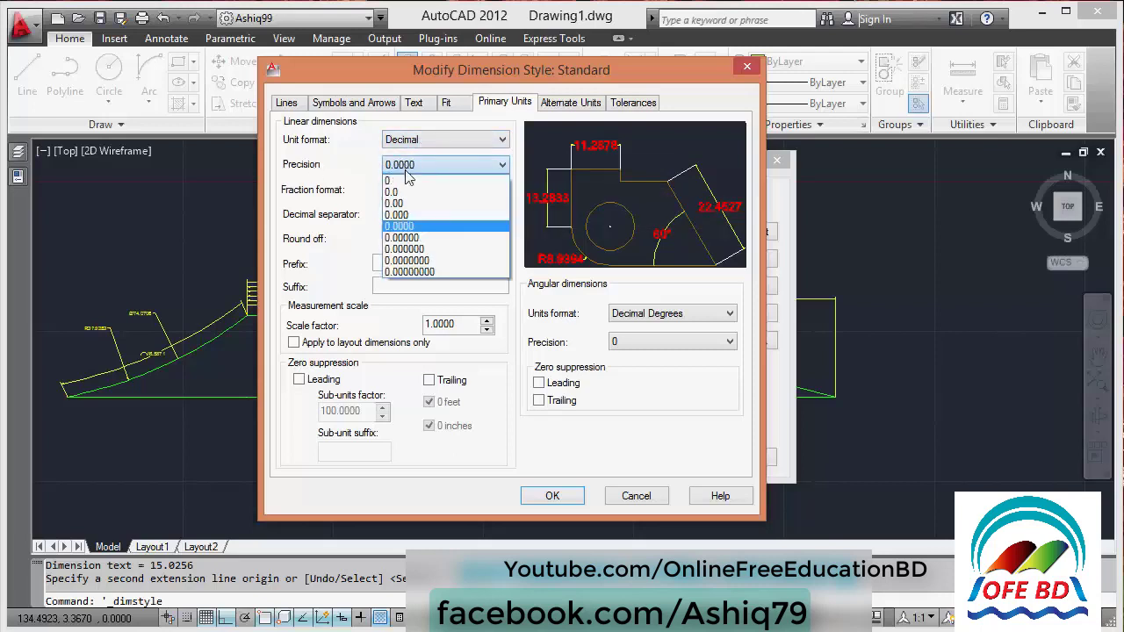
left_click(409, 192)
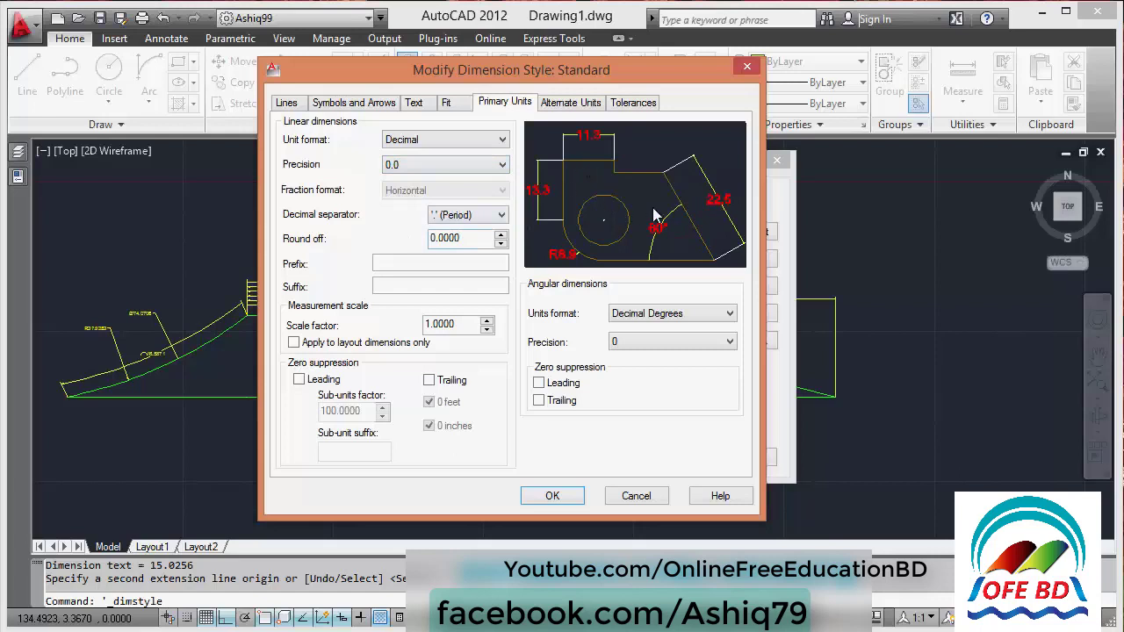
left_click(627, 321)
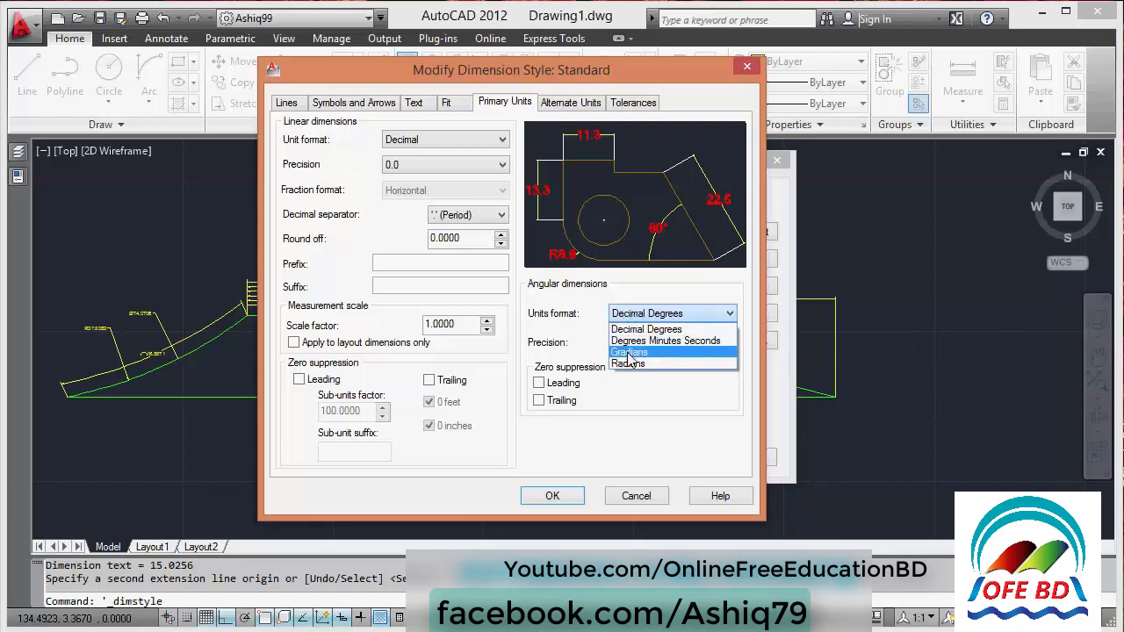
left_click(630, 353)
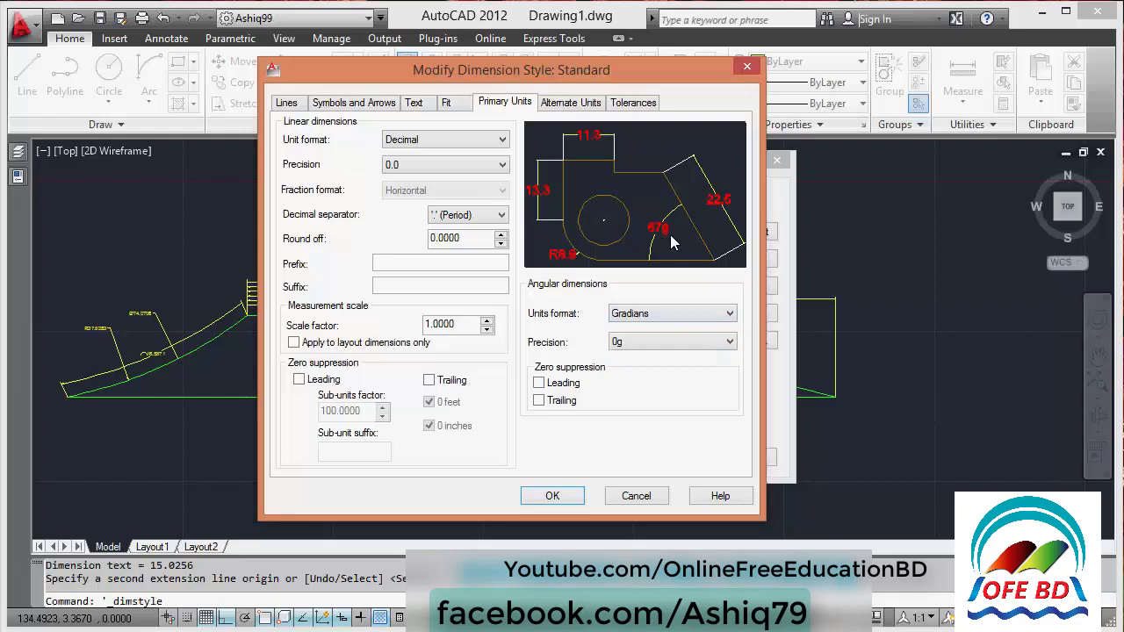
left_click(639, 318)
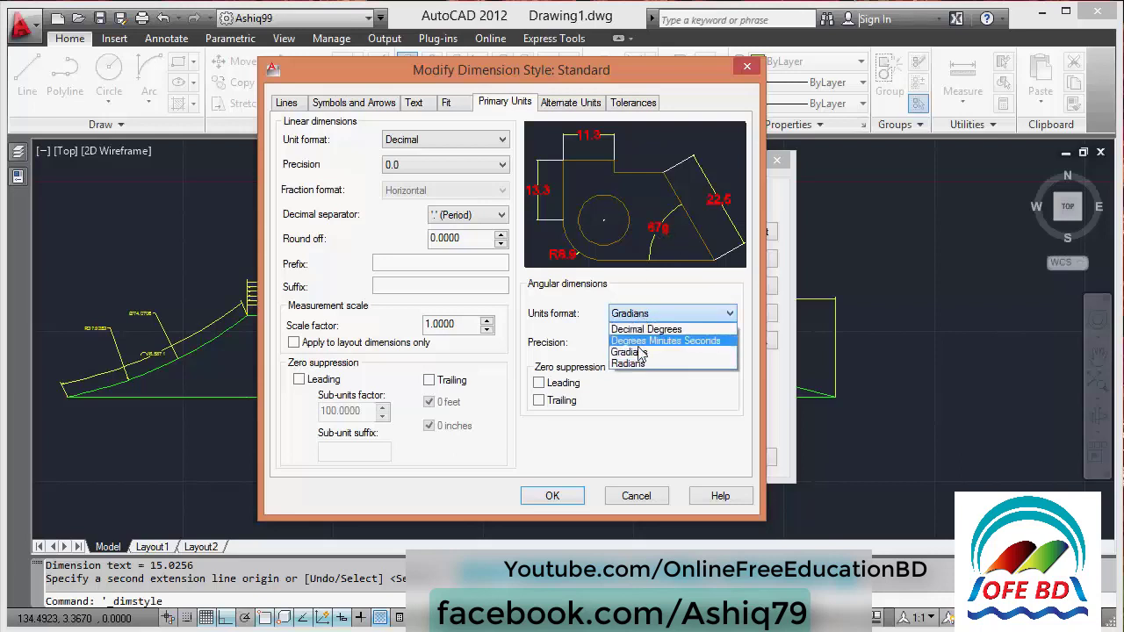
left_click(639, 364)
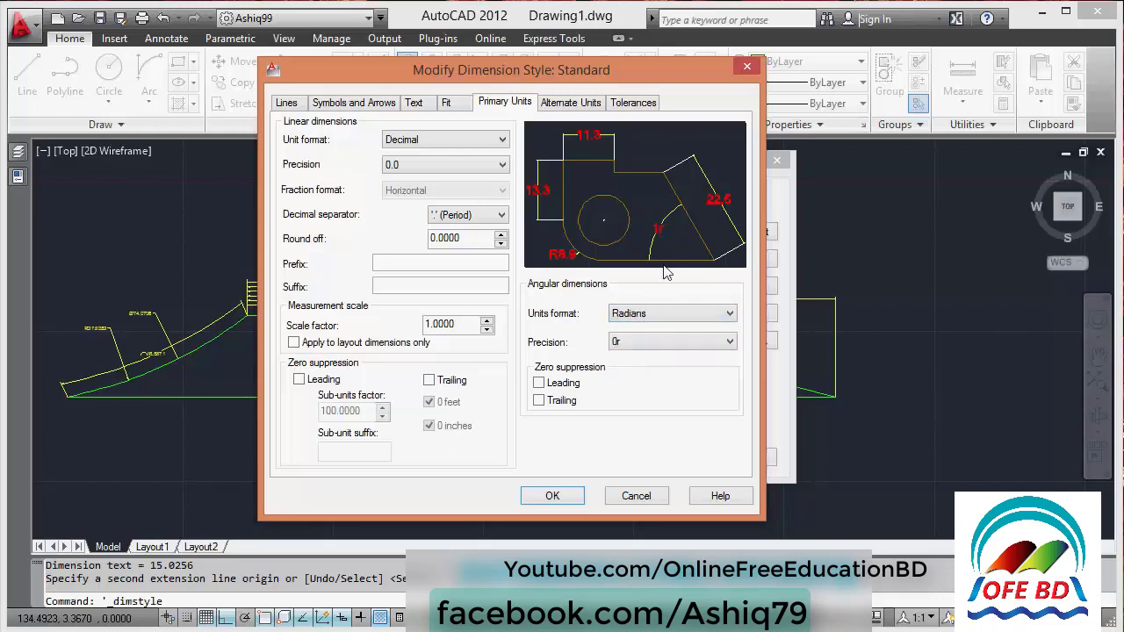
left_click(654, 316)
key("Escape")
scroll(647, 340, "up", 3)
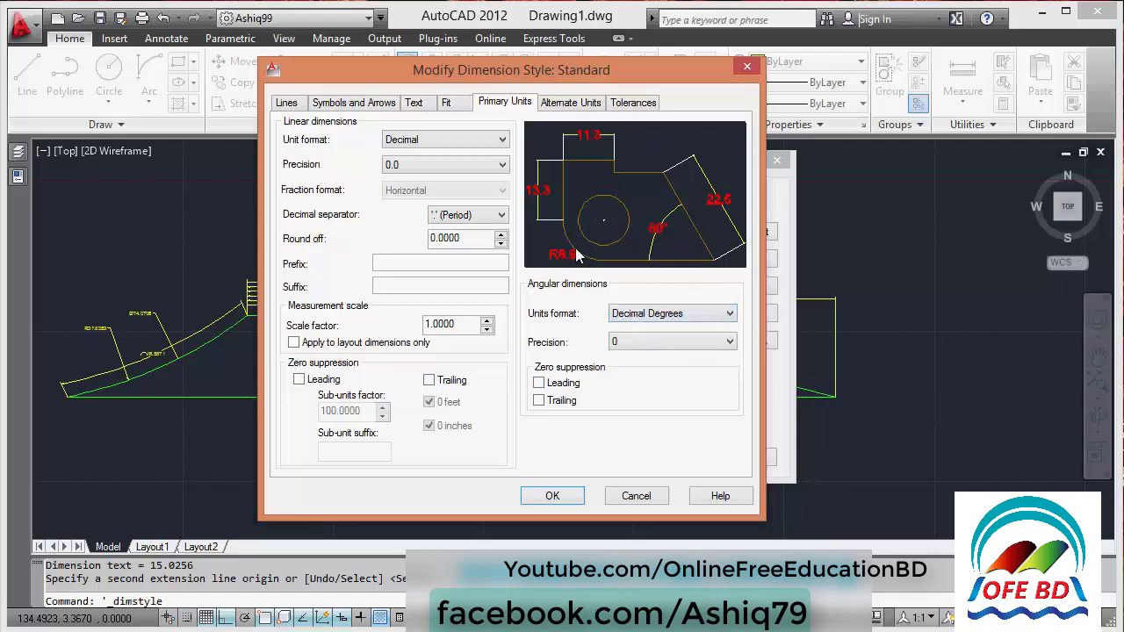
Turn on alternate units for the Standard style in Engineering format.
left_click(575, 107)
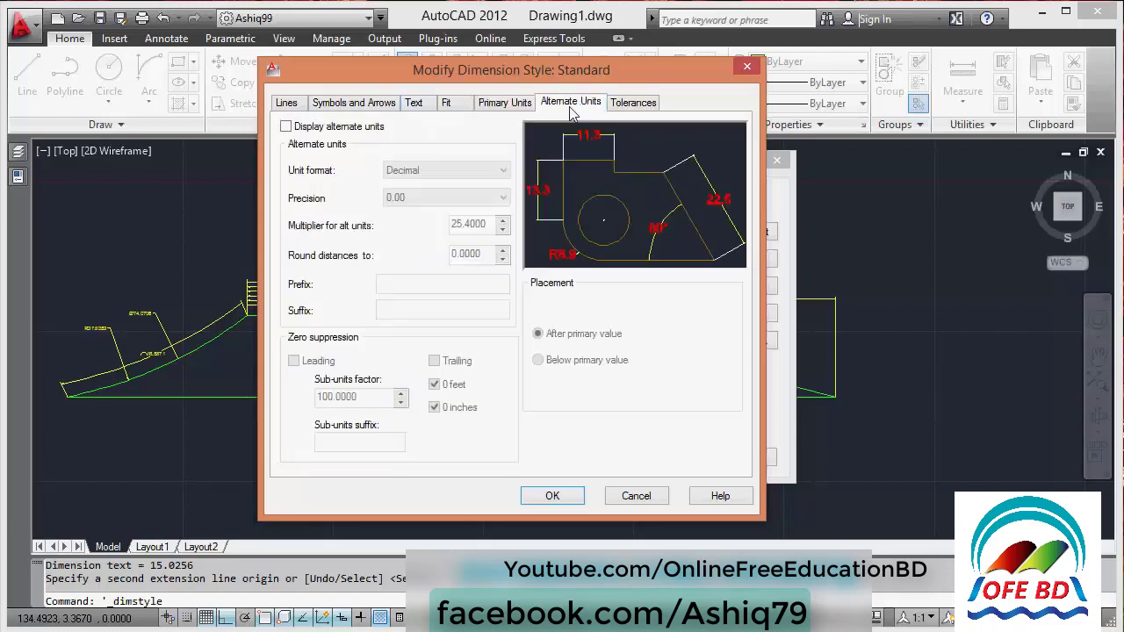
left_click(317, 128)
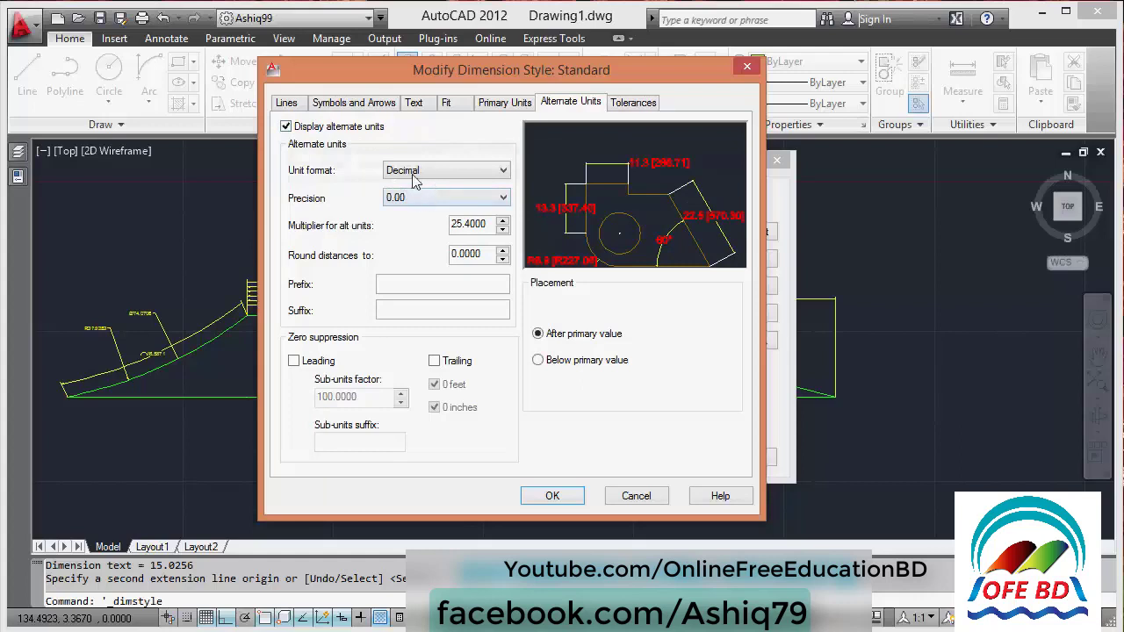
left_click(416, 179)
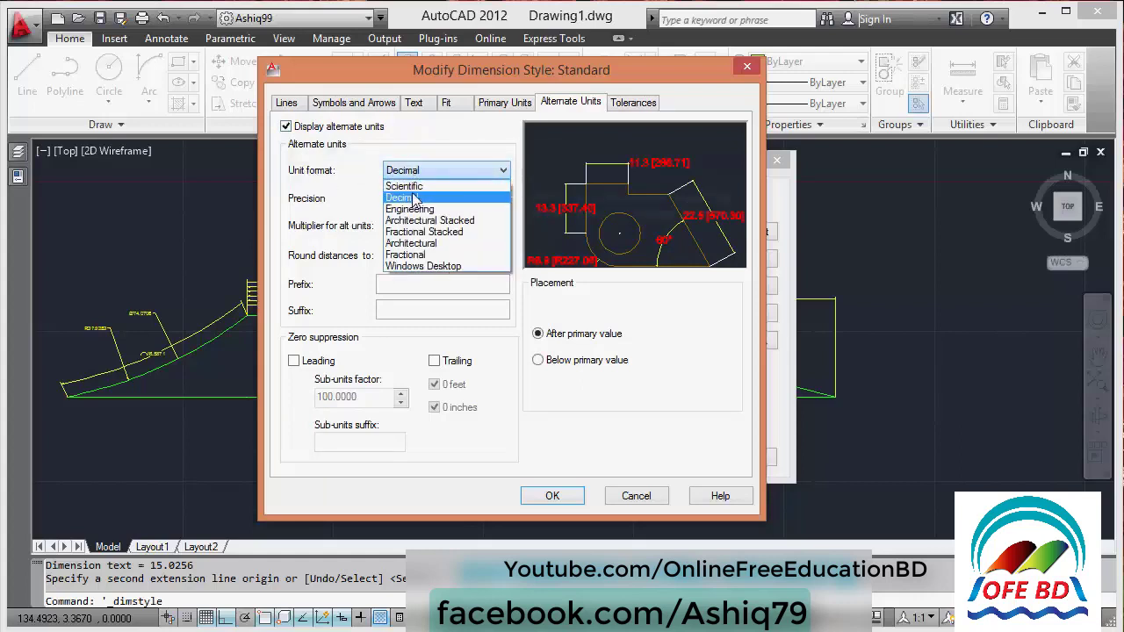
left_click(411, 209)
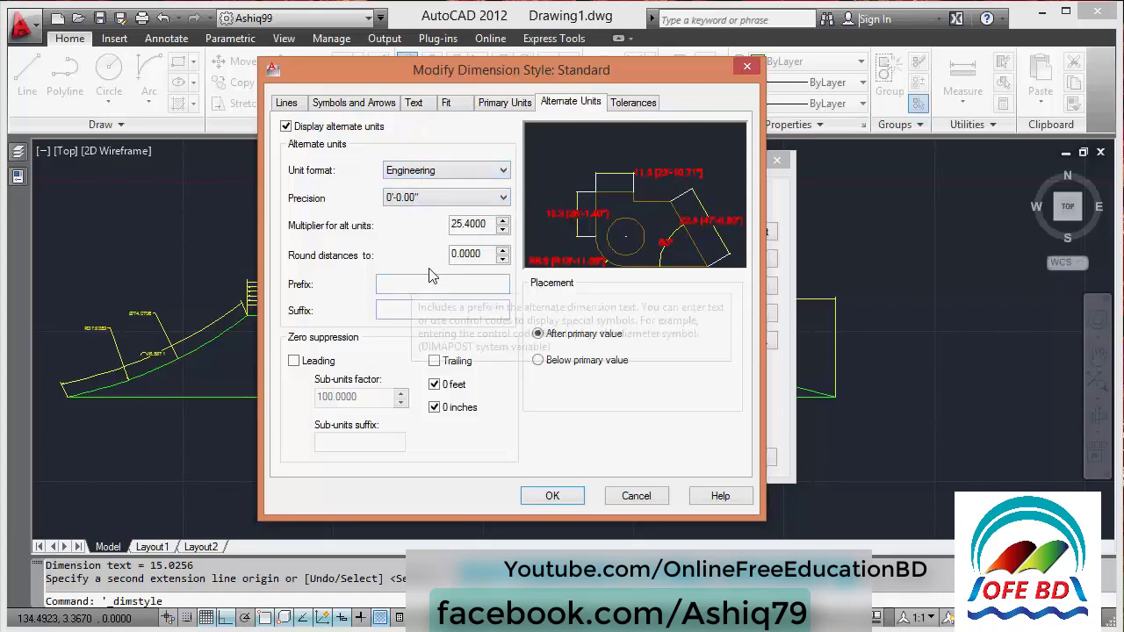
left_click(632, 103)
left_click(562, 103)
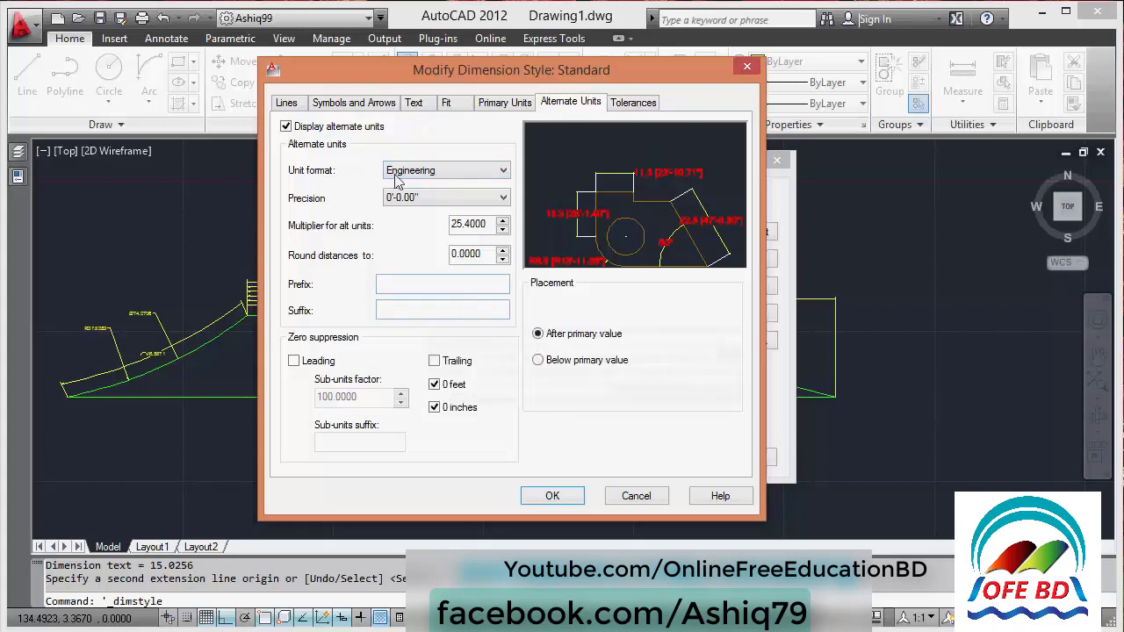
Turn off alternate units in the Standard style and save it, leaving red 2.0-high dimensions like 15.0 and Ø74.1.
left_click(288, 104)
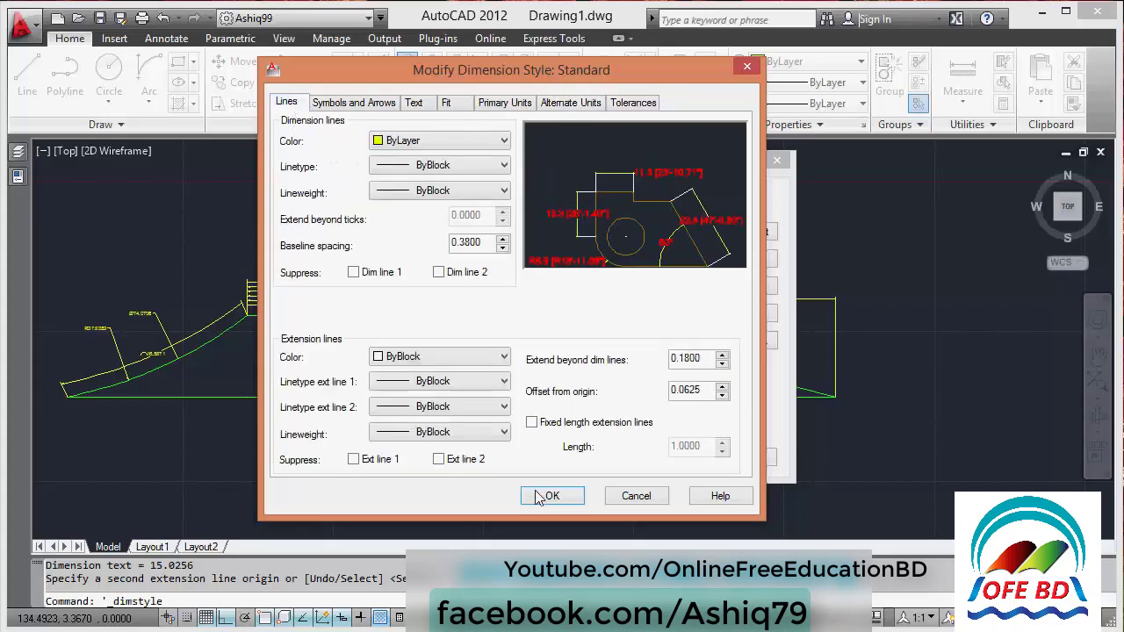
left_click(556, 104)
left_click(285, 126)
left_click(287, 103)
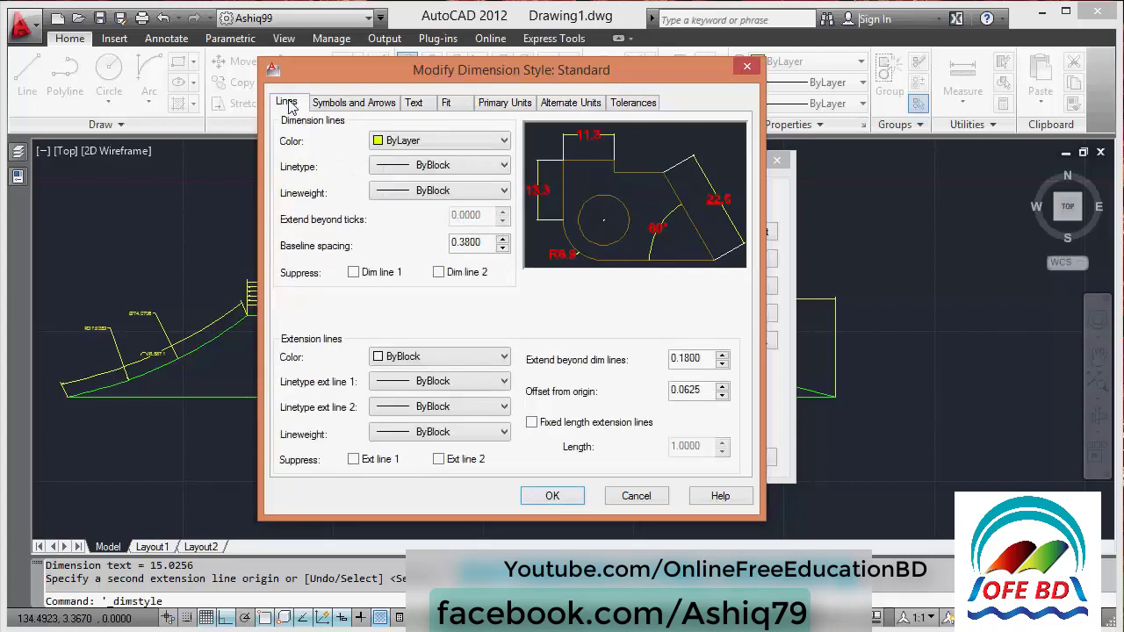
left_click(549, 496)
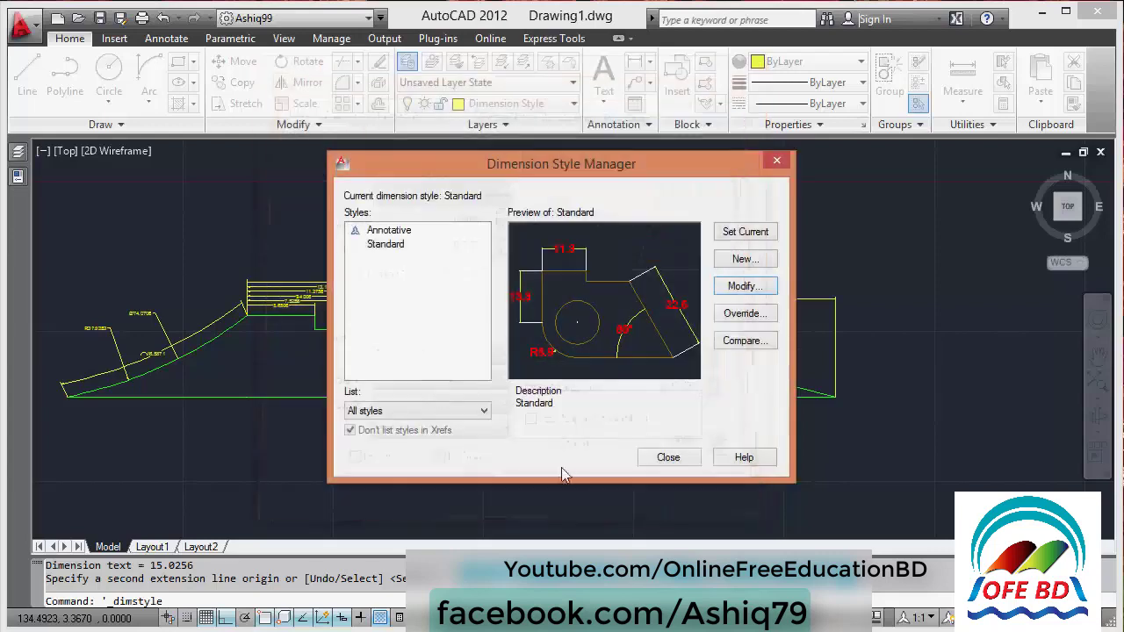
left_click(682, 459)
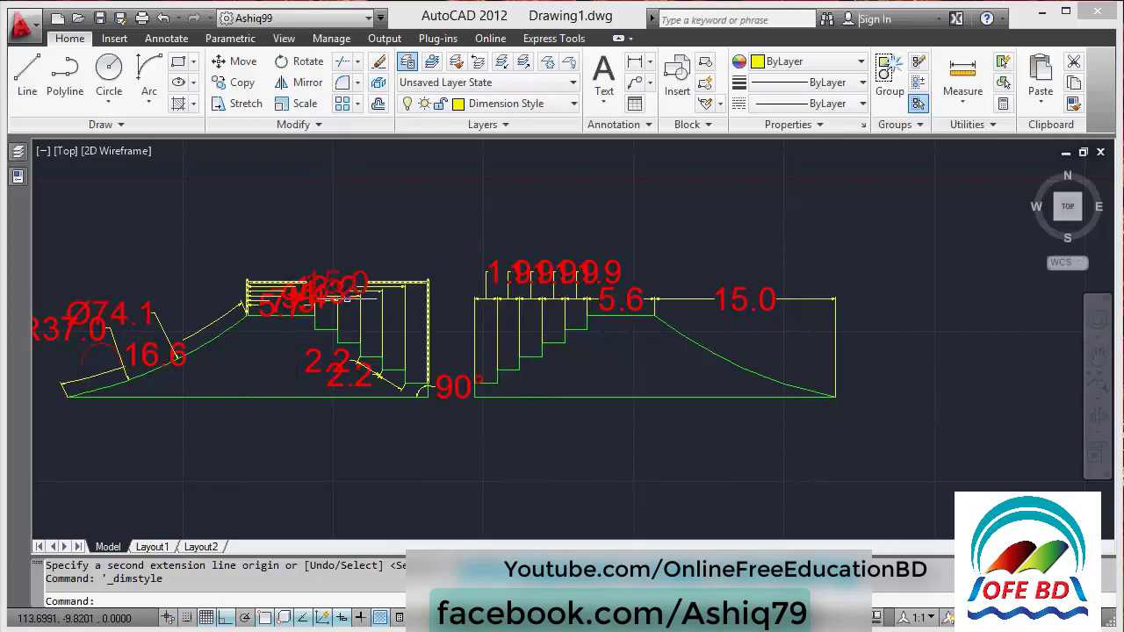
left_click(742, 302)
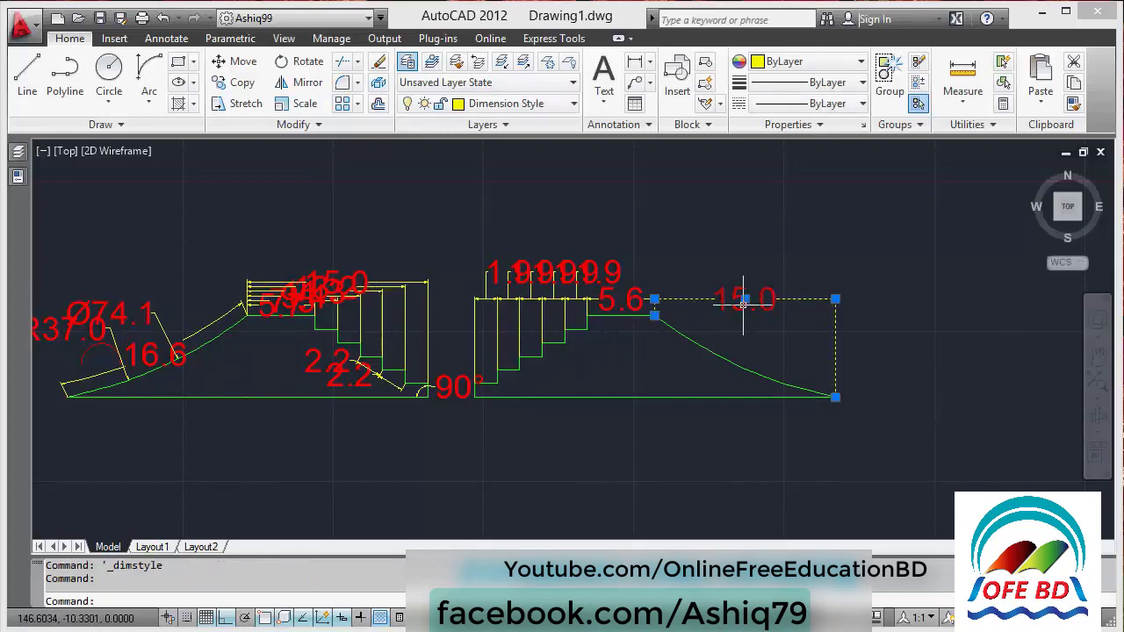
Change the Standard dimension style's text height from 2.0000 to 0.2 and return to the drawing.
left_click(635, 127)
left_click(594, 167)
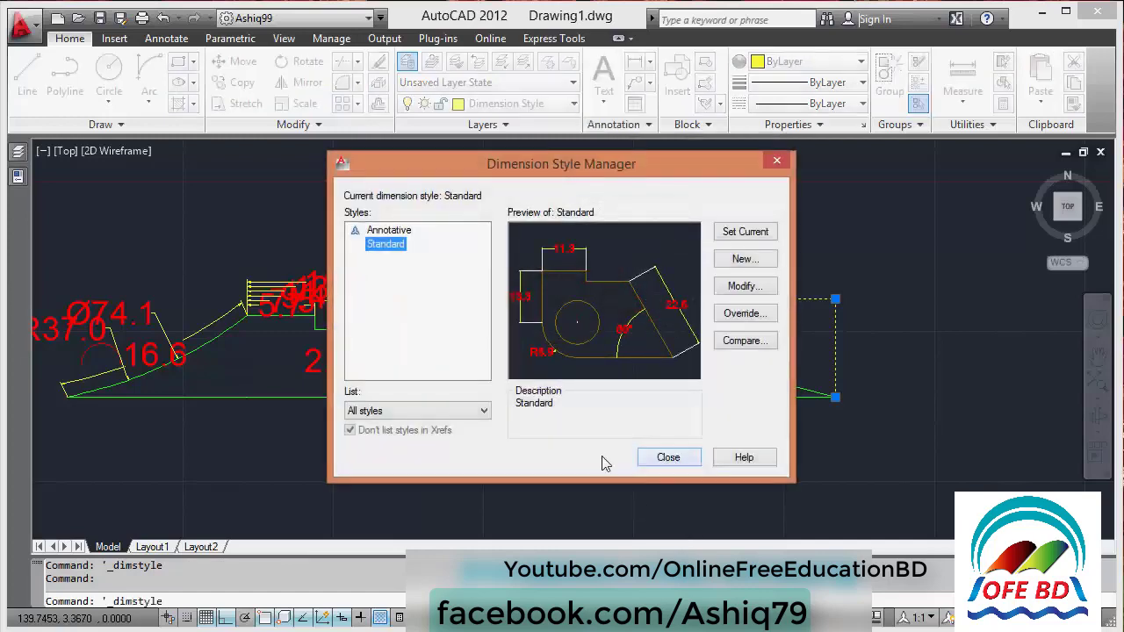
left_click(731, 288)
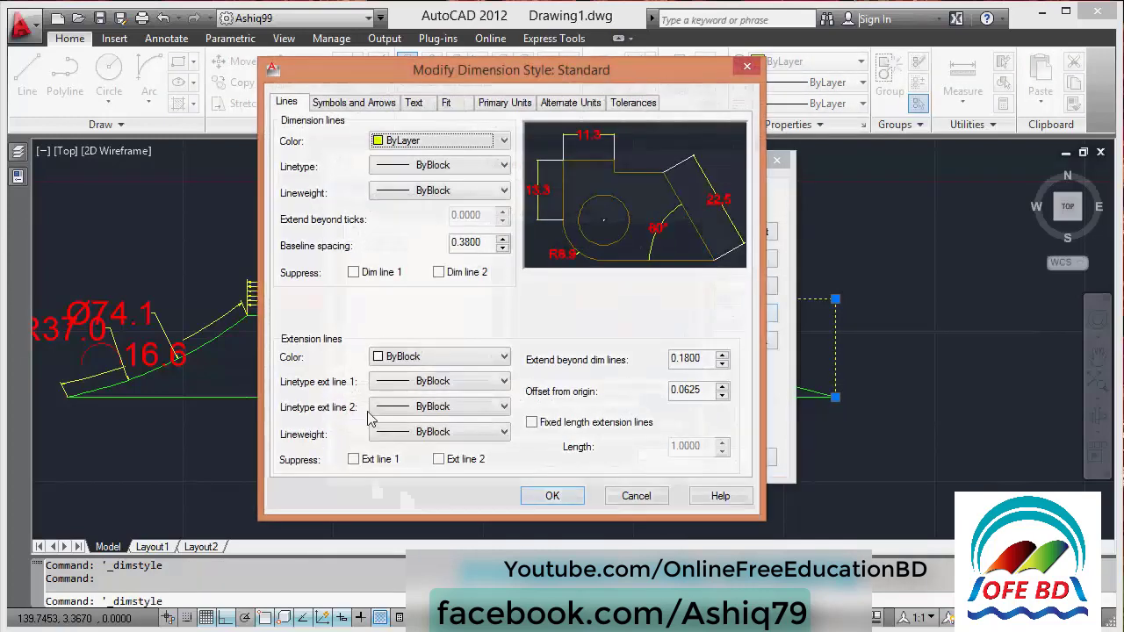
left_click(414, 103)
left_click_drag(480, 228, 440, 226)
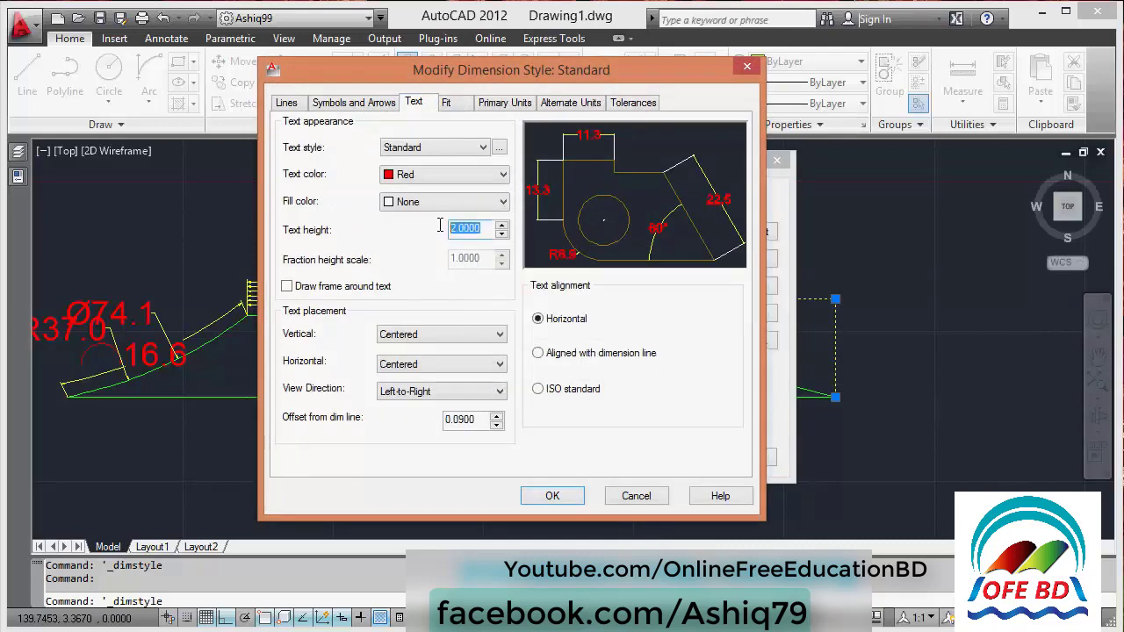
key("BackSpace")
key("Tab")
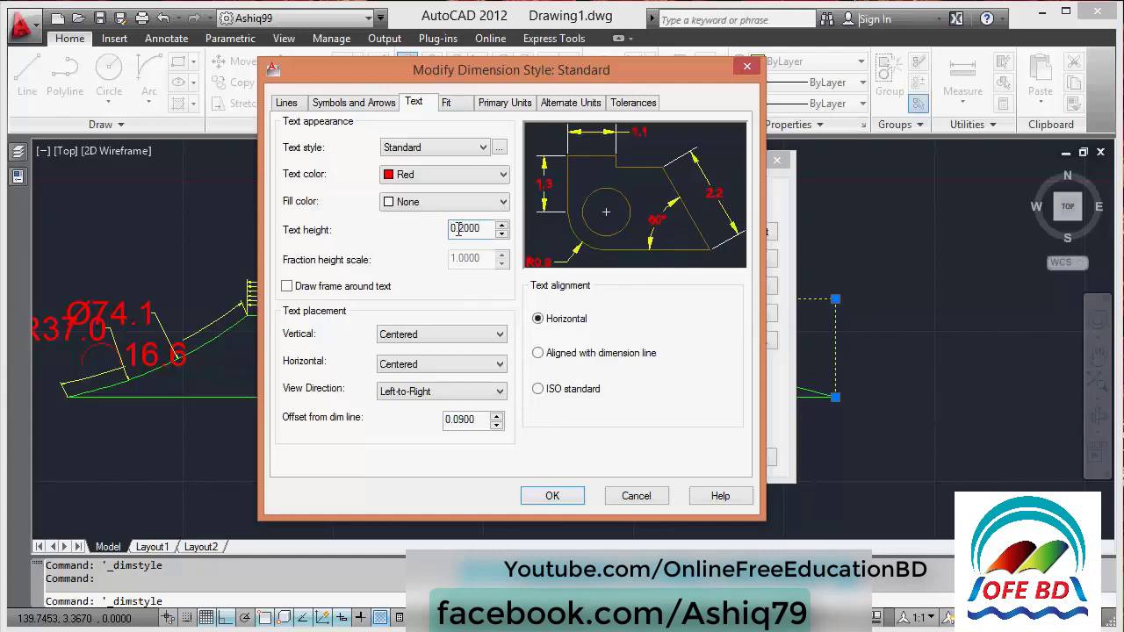
left_click(553, 496)
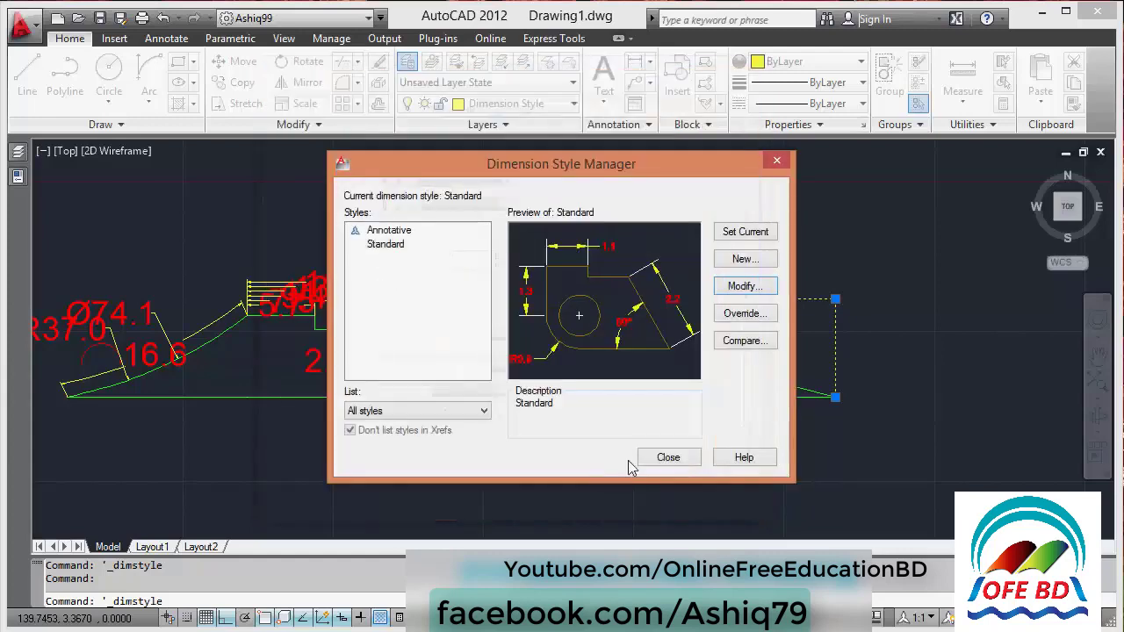
left_click(667, 457)
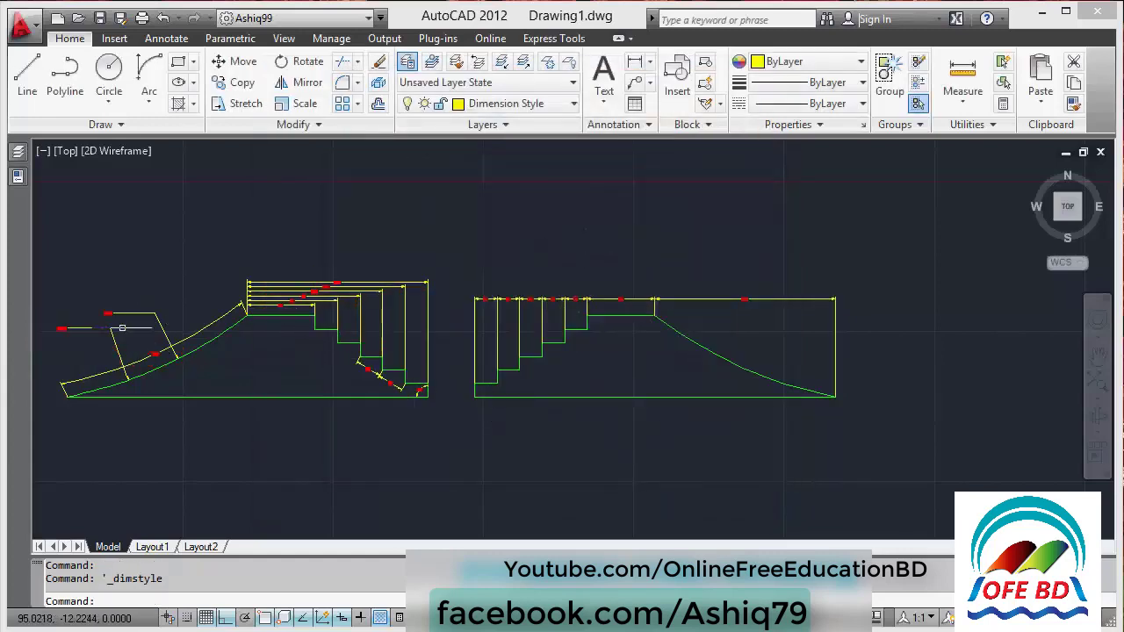
scroll(131, 324, "up", 4)
scroll(477, 298, "up", 5)
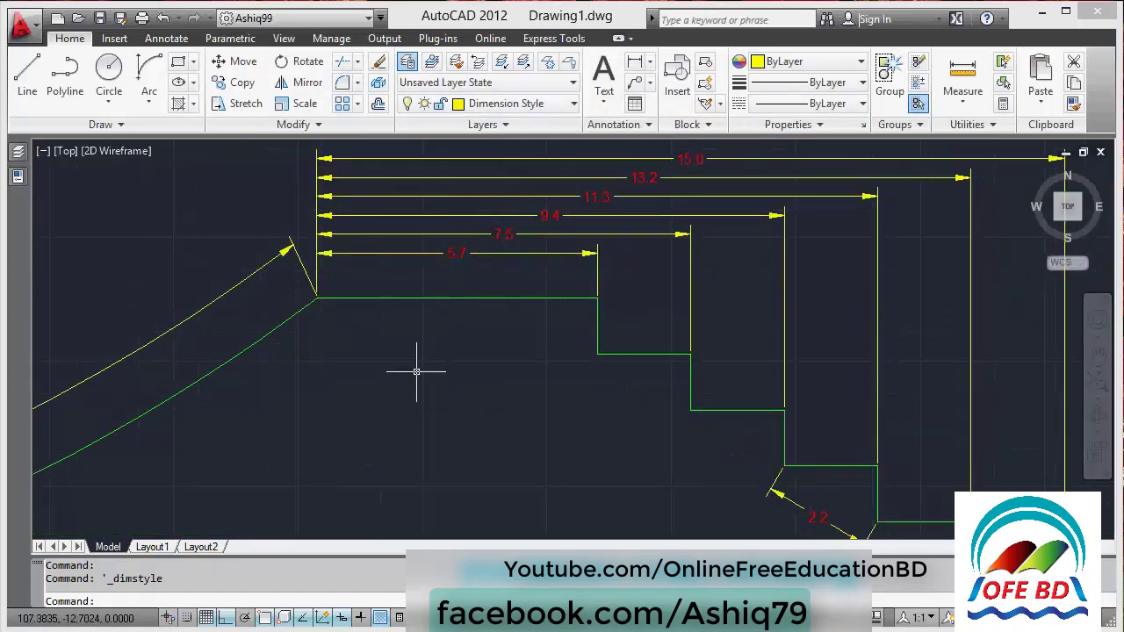
scroll(414, 371, "down", 3)
scroll(518, 264, "up", 2)
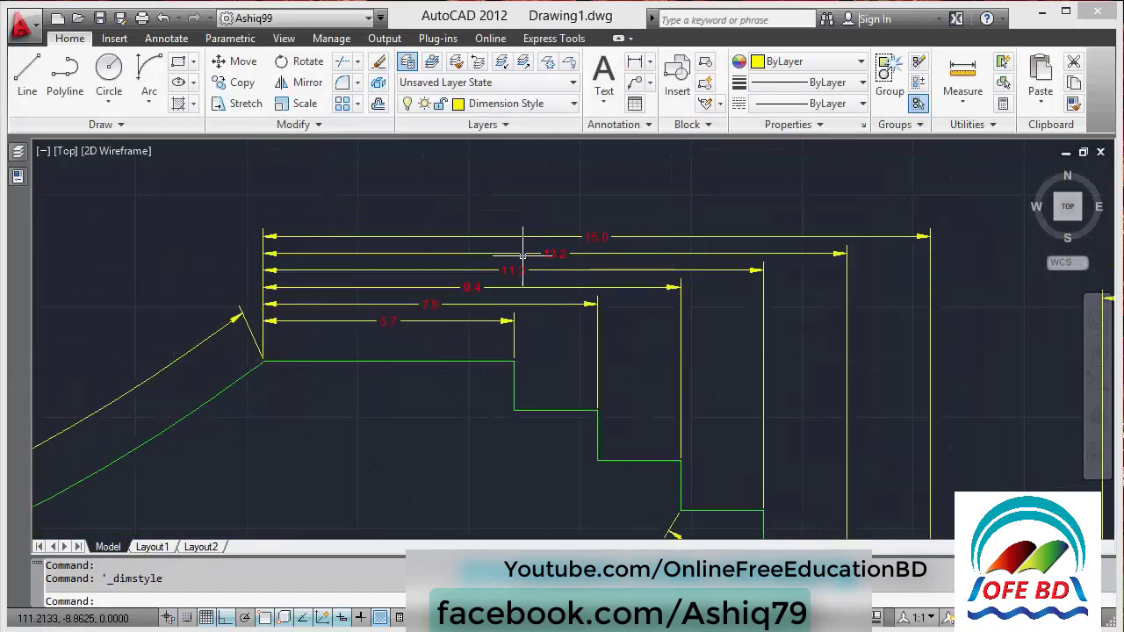